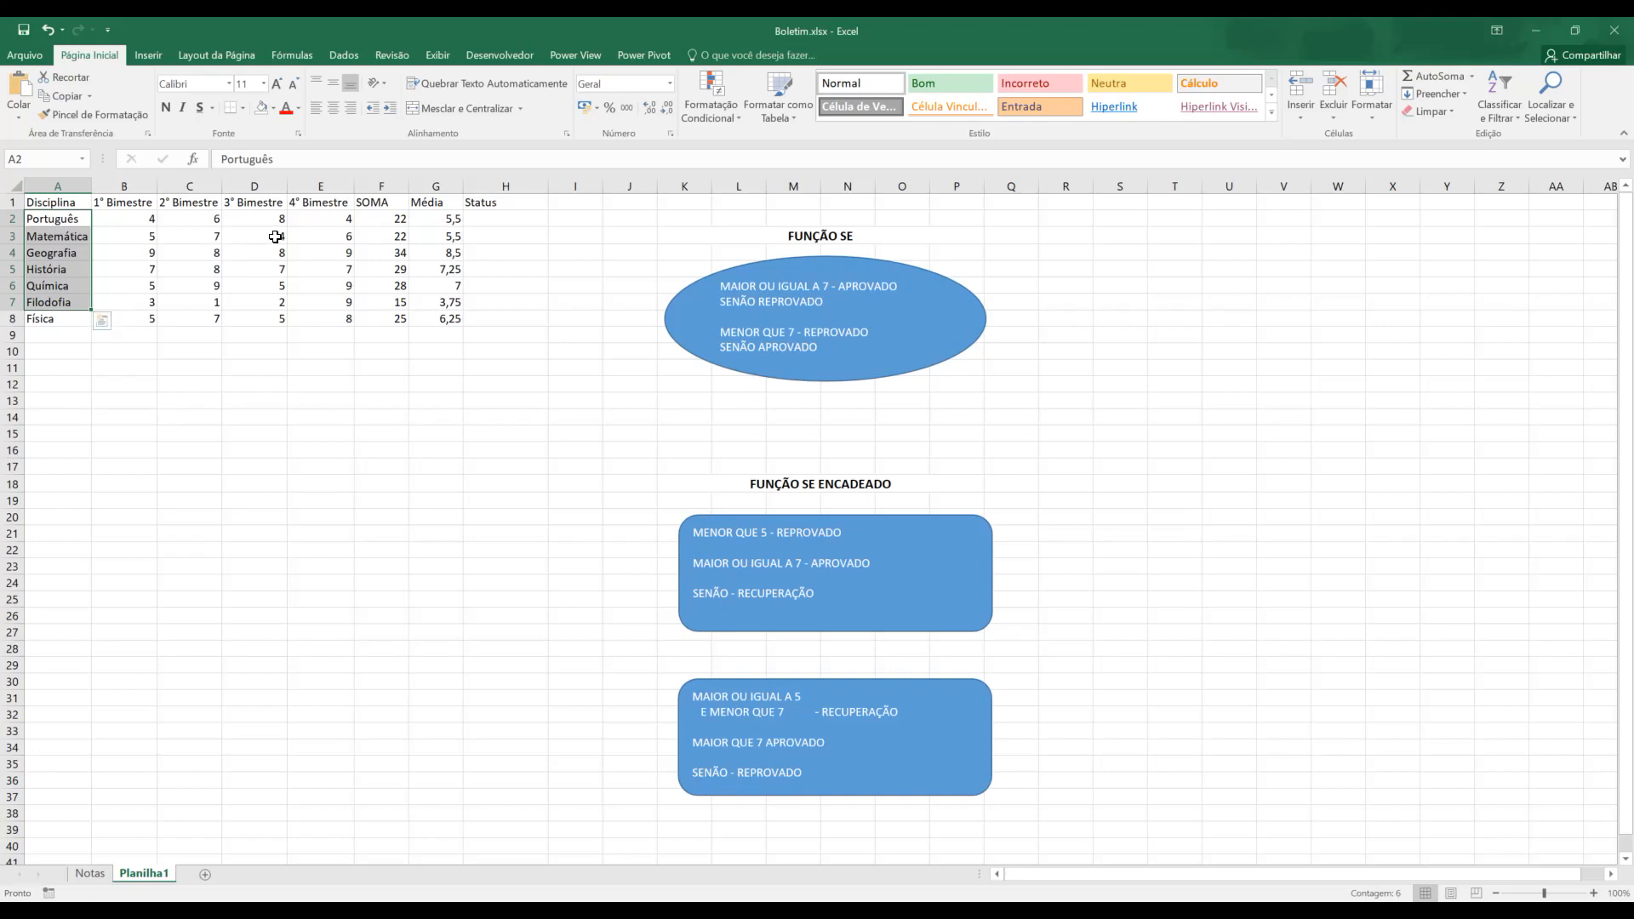
Examine the SOMA formula in F2 and the MÉDIA formula in G2 for Português.
click(388, 220)
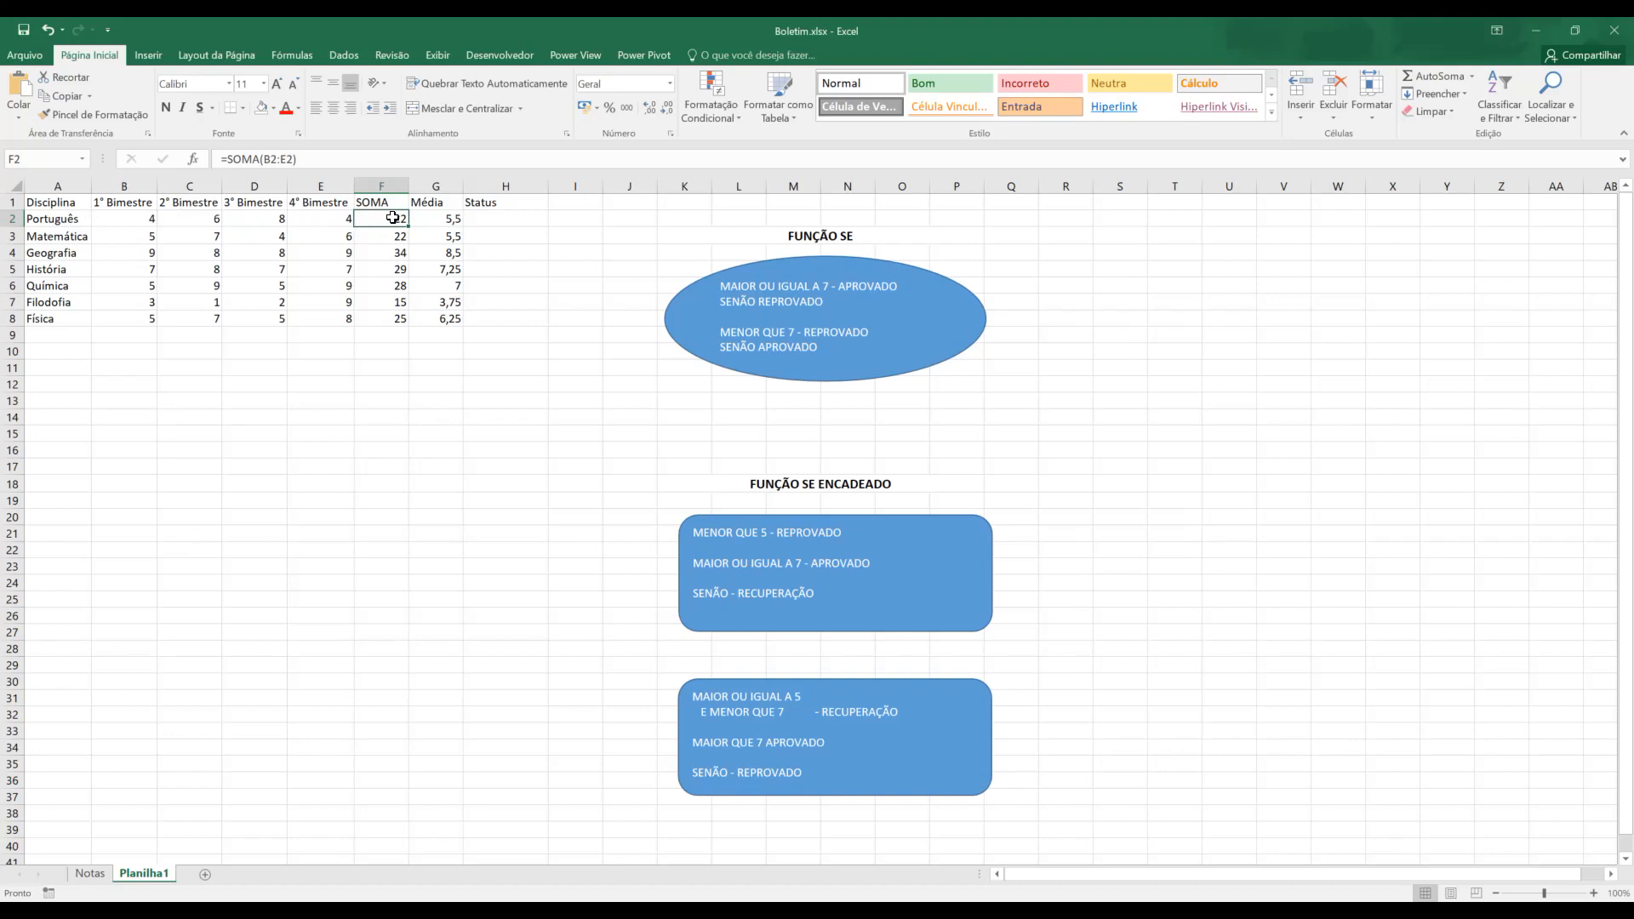
drag(296, 159, 226, 159)
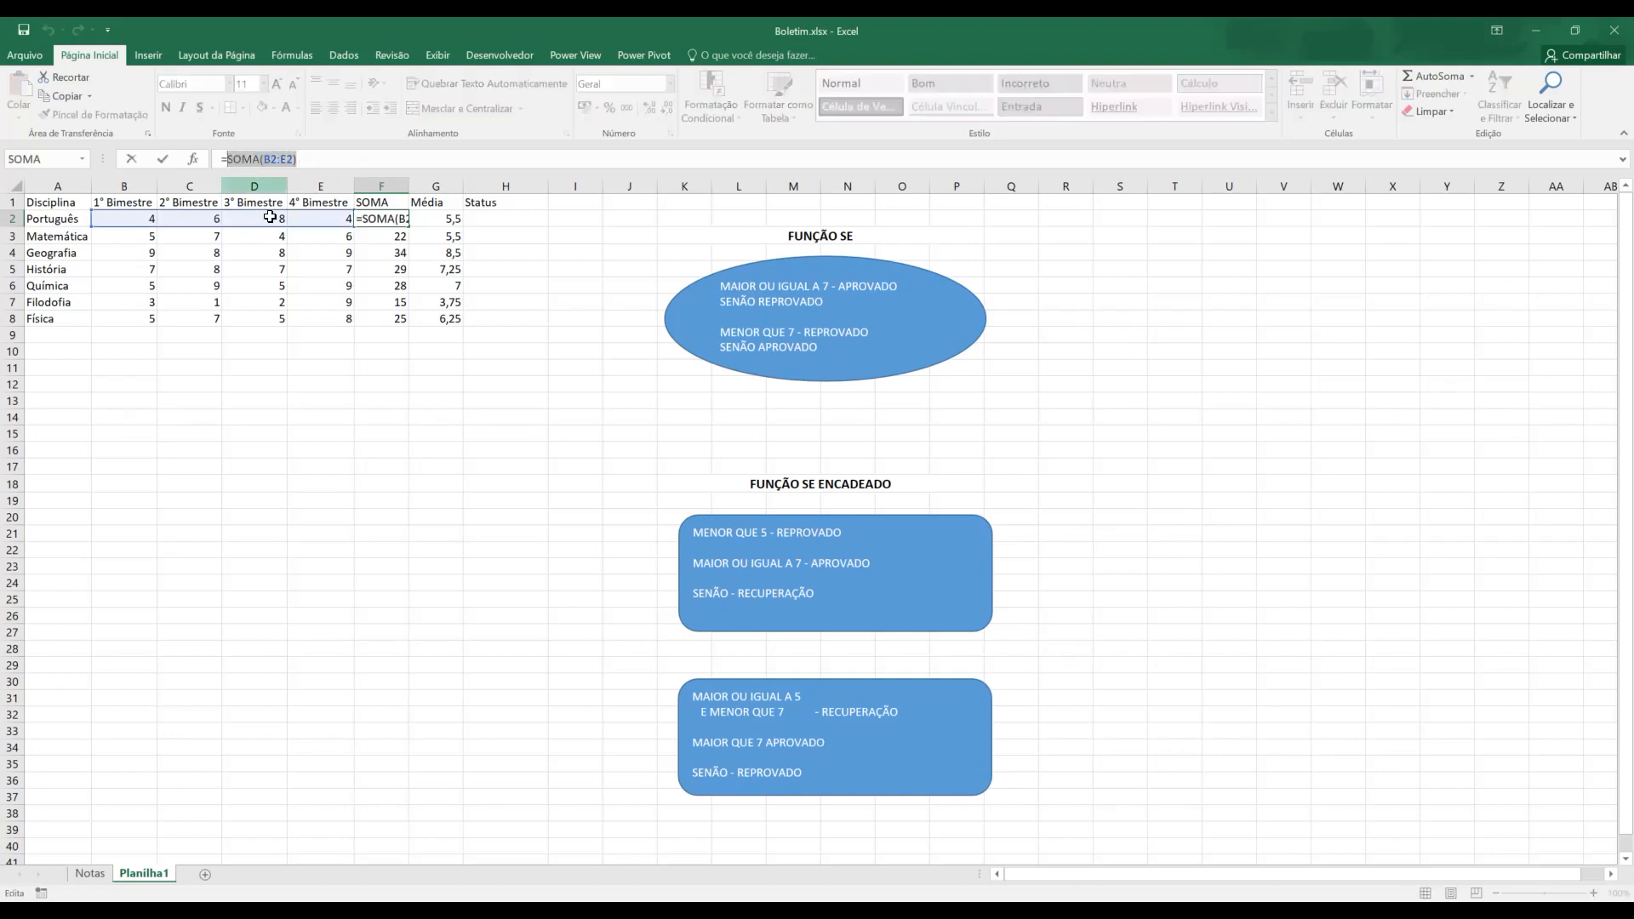
key(Escape)
click(438, 219)
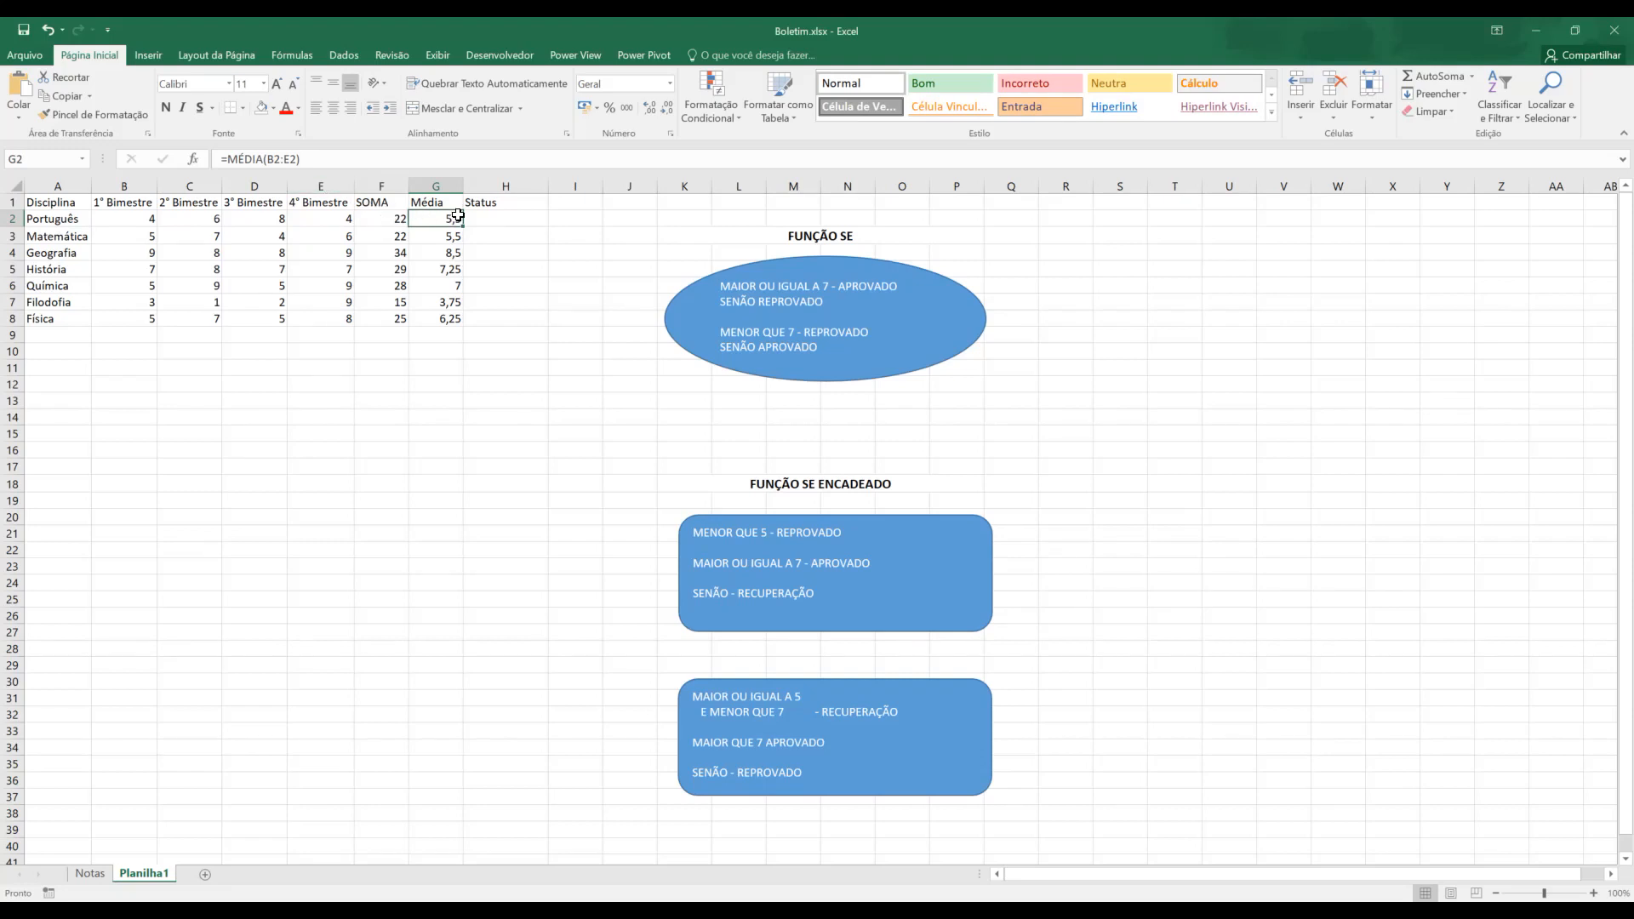
double_click(447, 219)
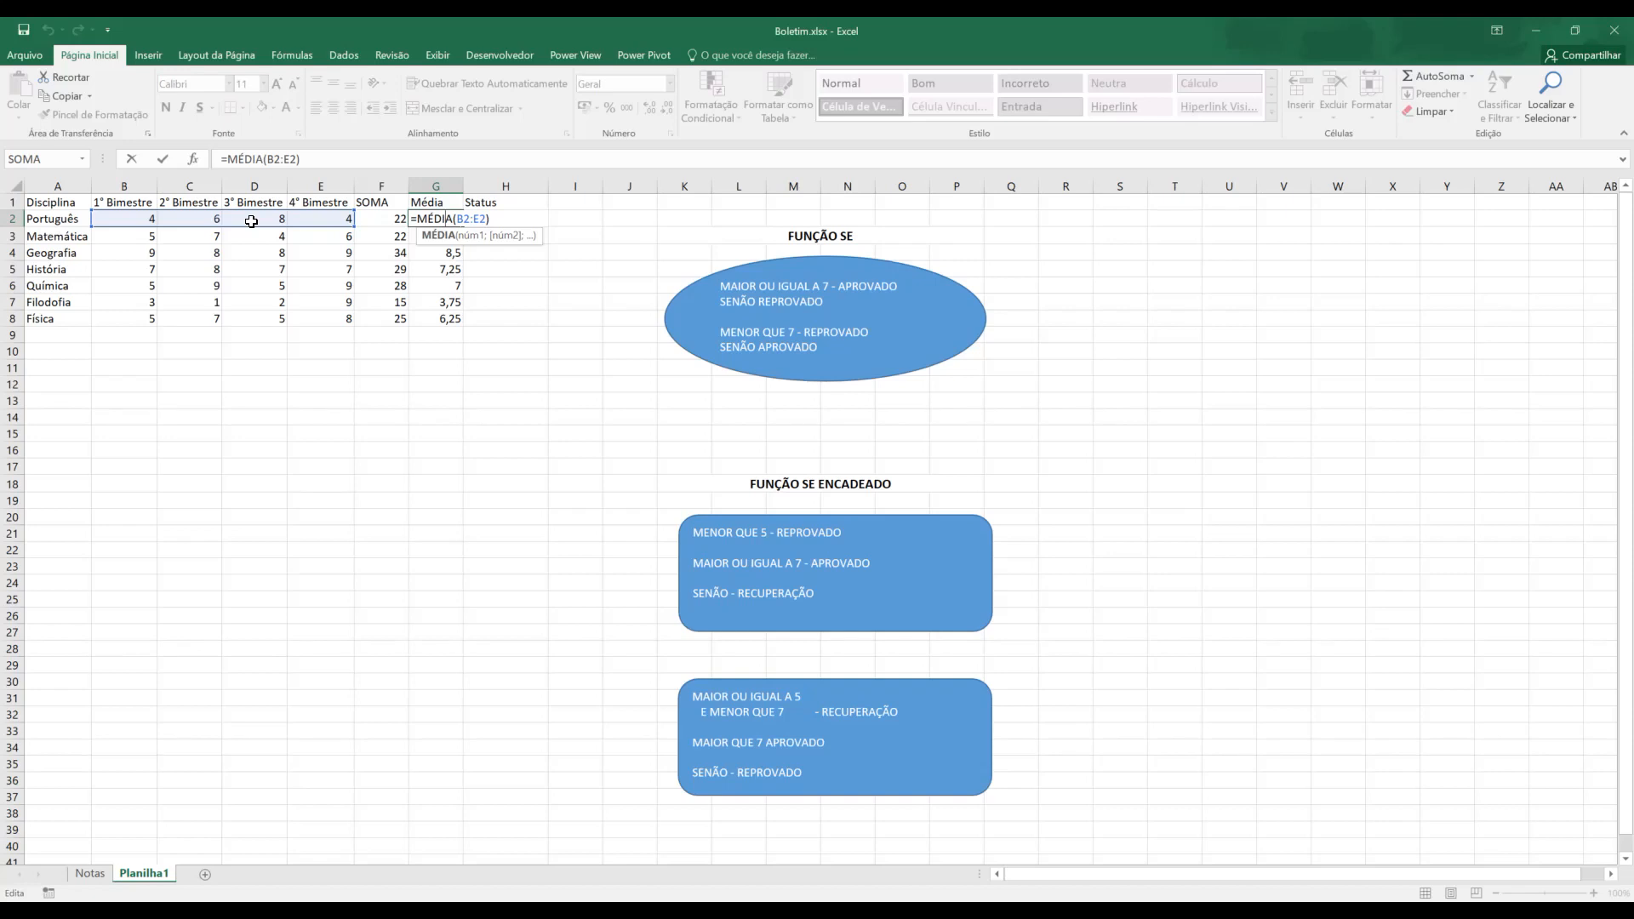
key(ctrl+Return)
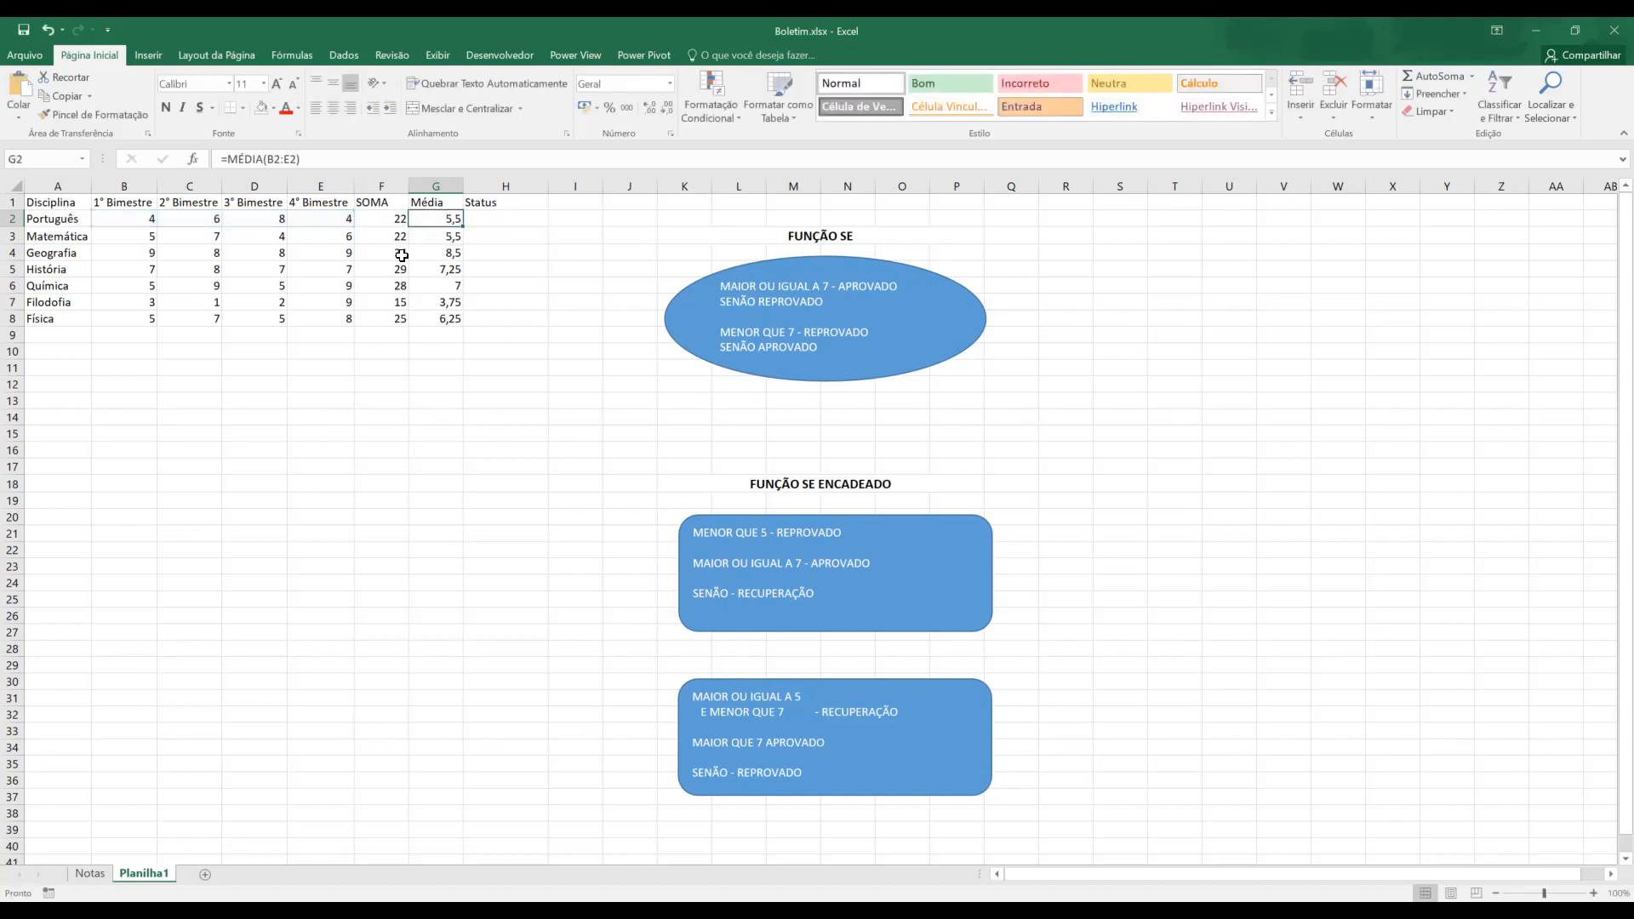
Enter =SE(G2>=7;"Aprovado"; "Reprovado") in H2 as the Status formula for Português.
click(503, 223)
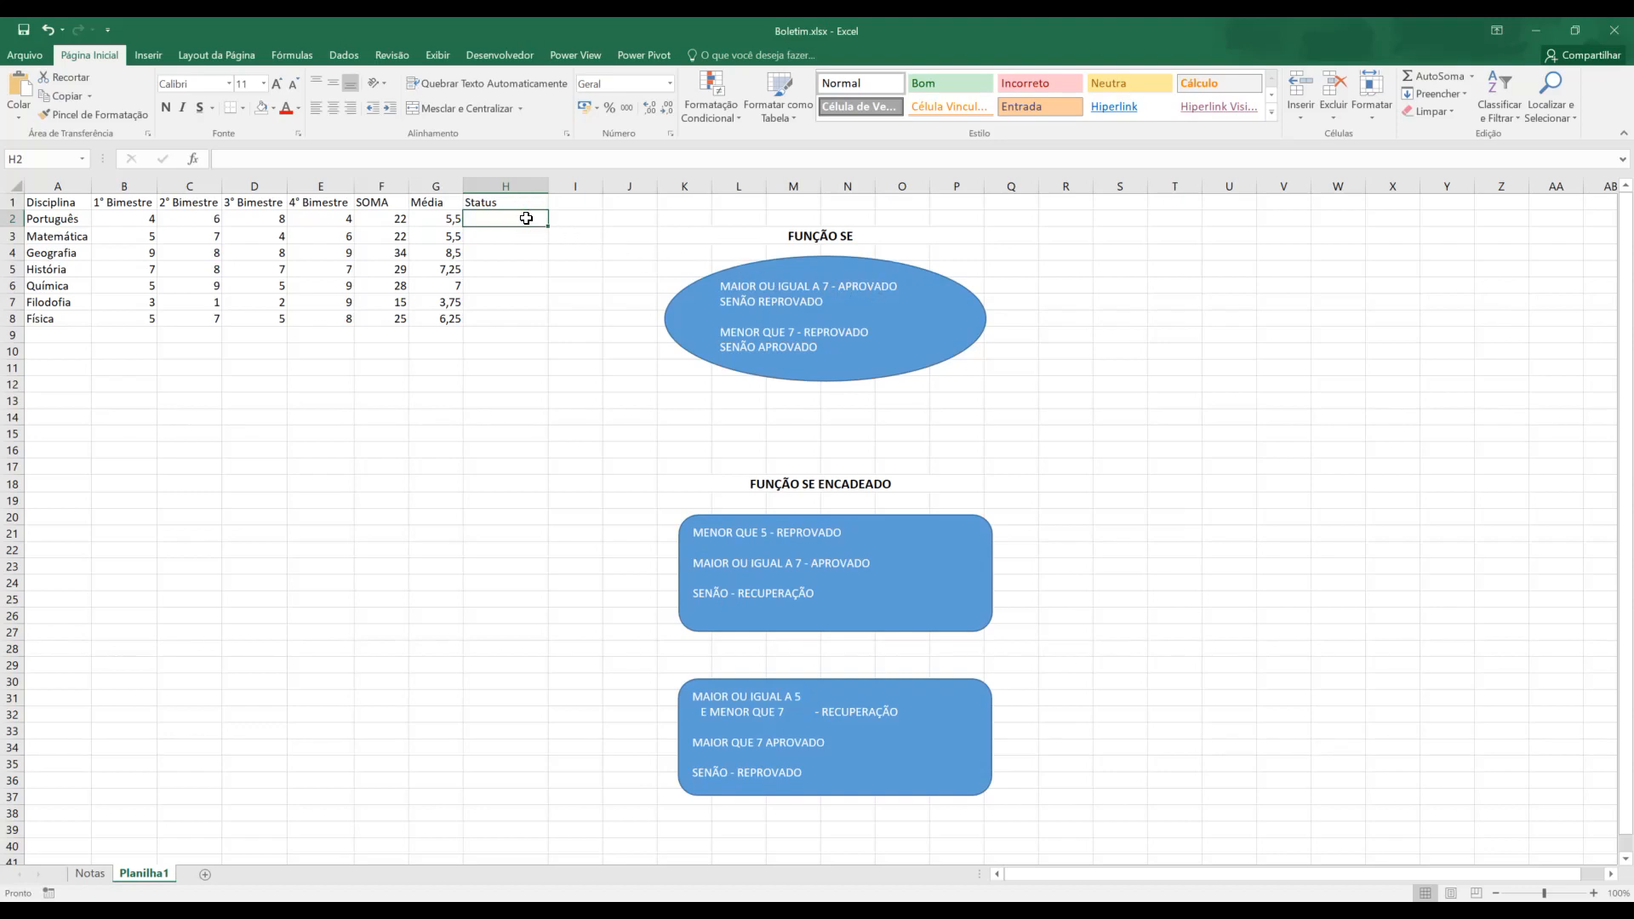
text(=SE()
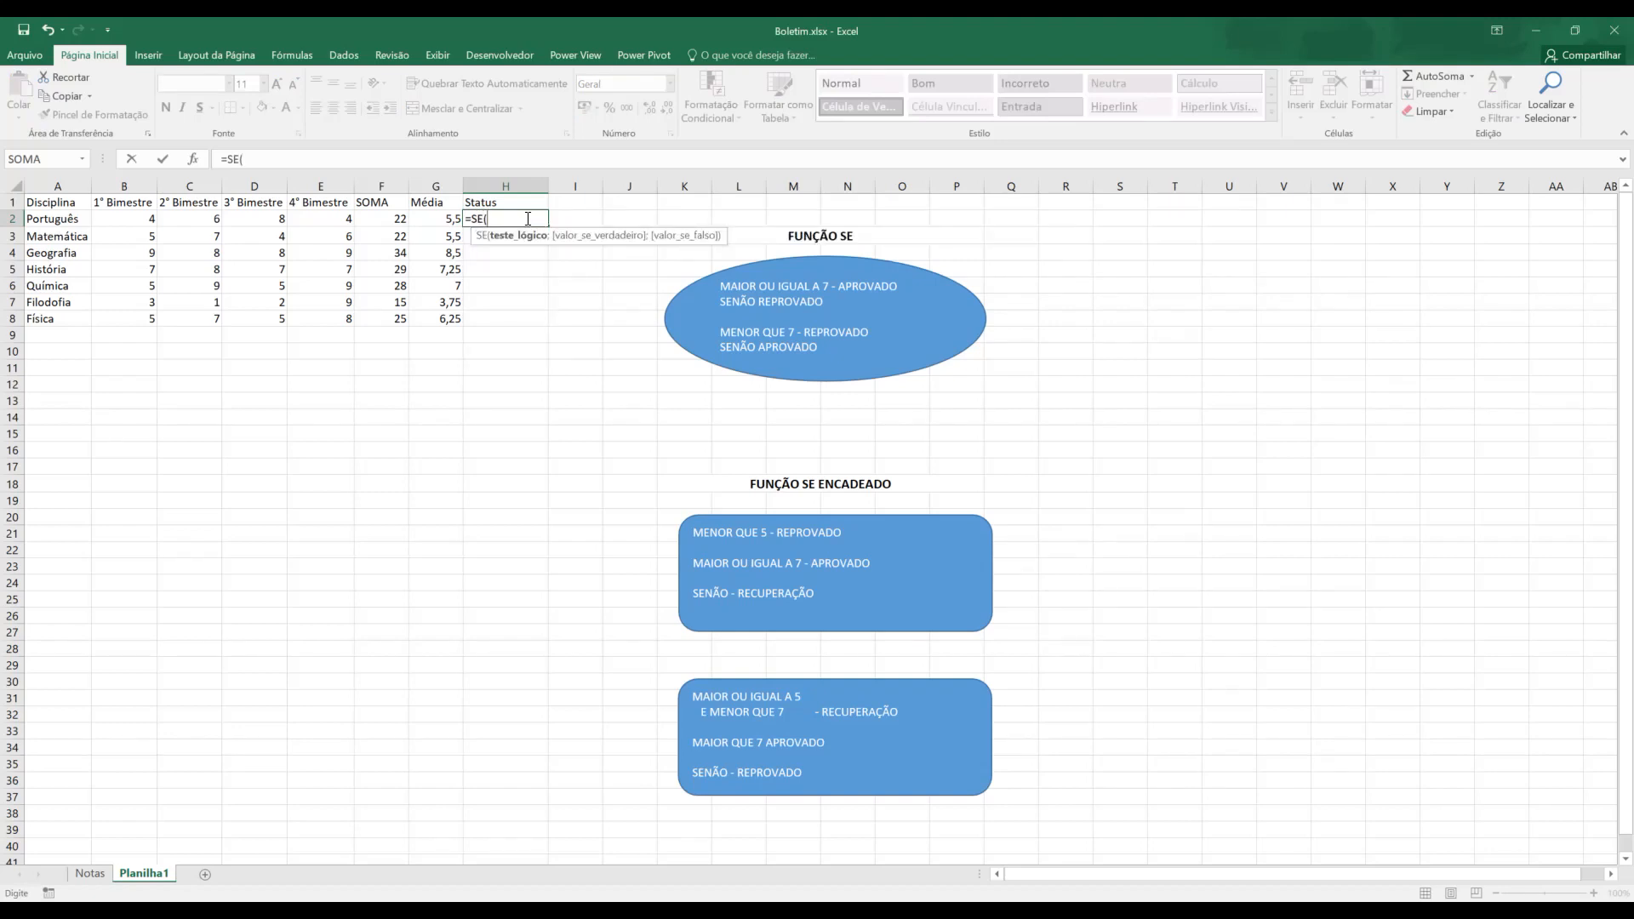
click(444, 223)
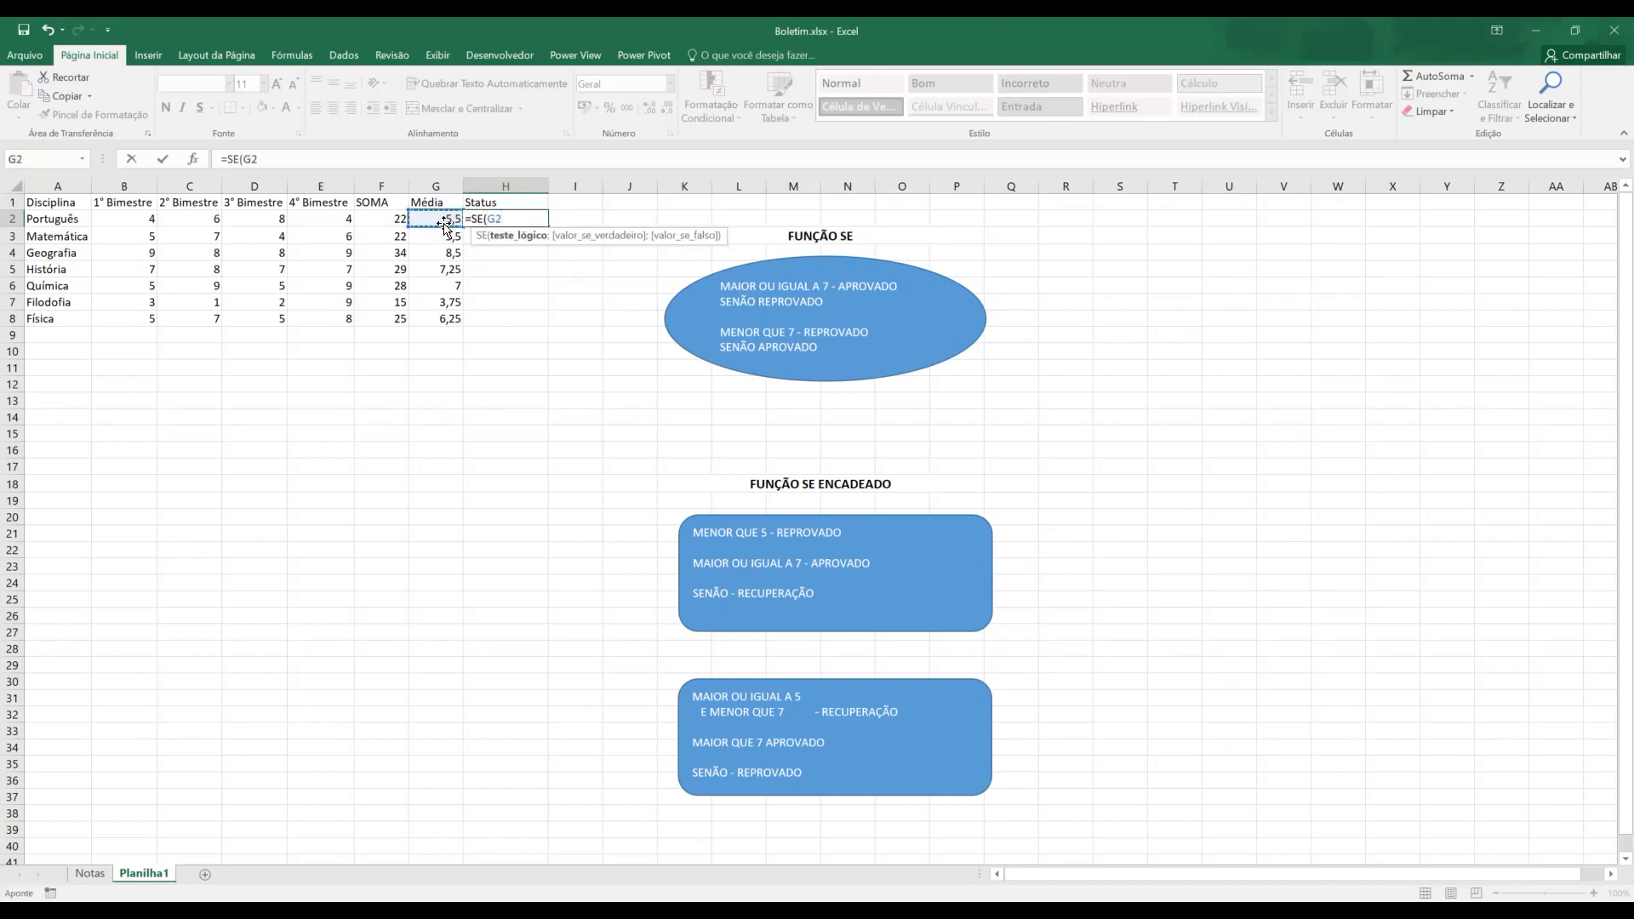
text(>=)
text(7;")
text(aPROVADO)
text(")
text(;)
text( "Reprovad)
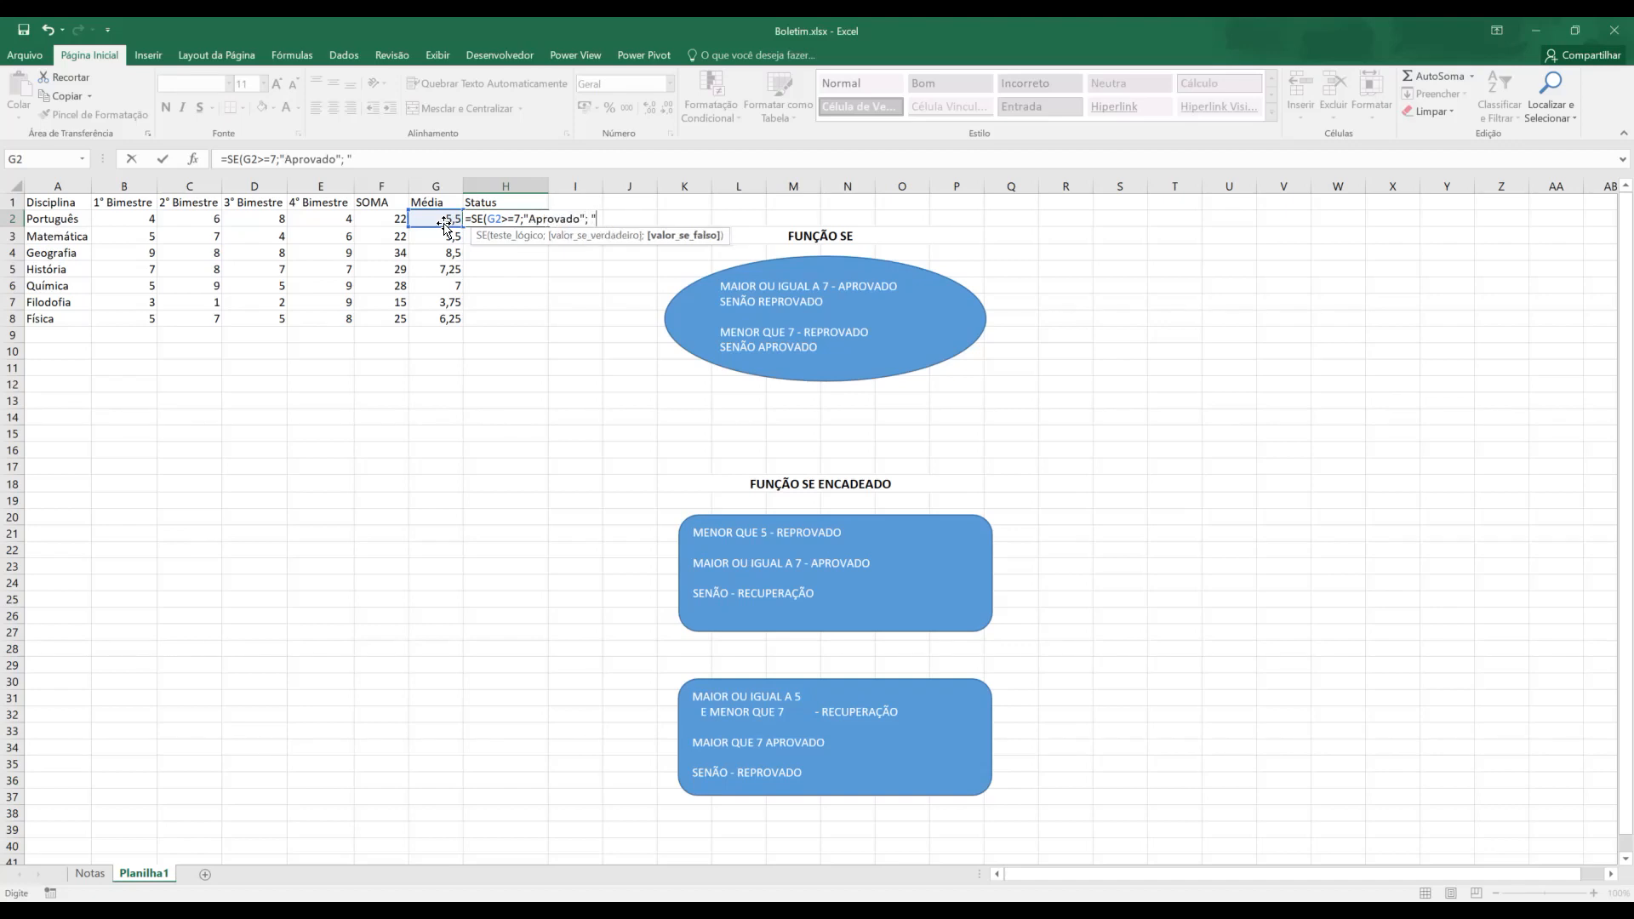
text(o")
key(Return)
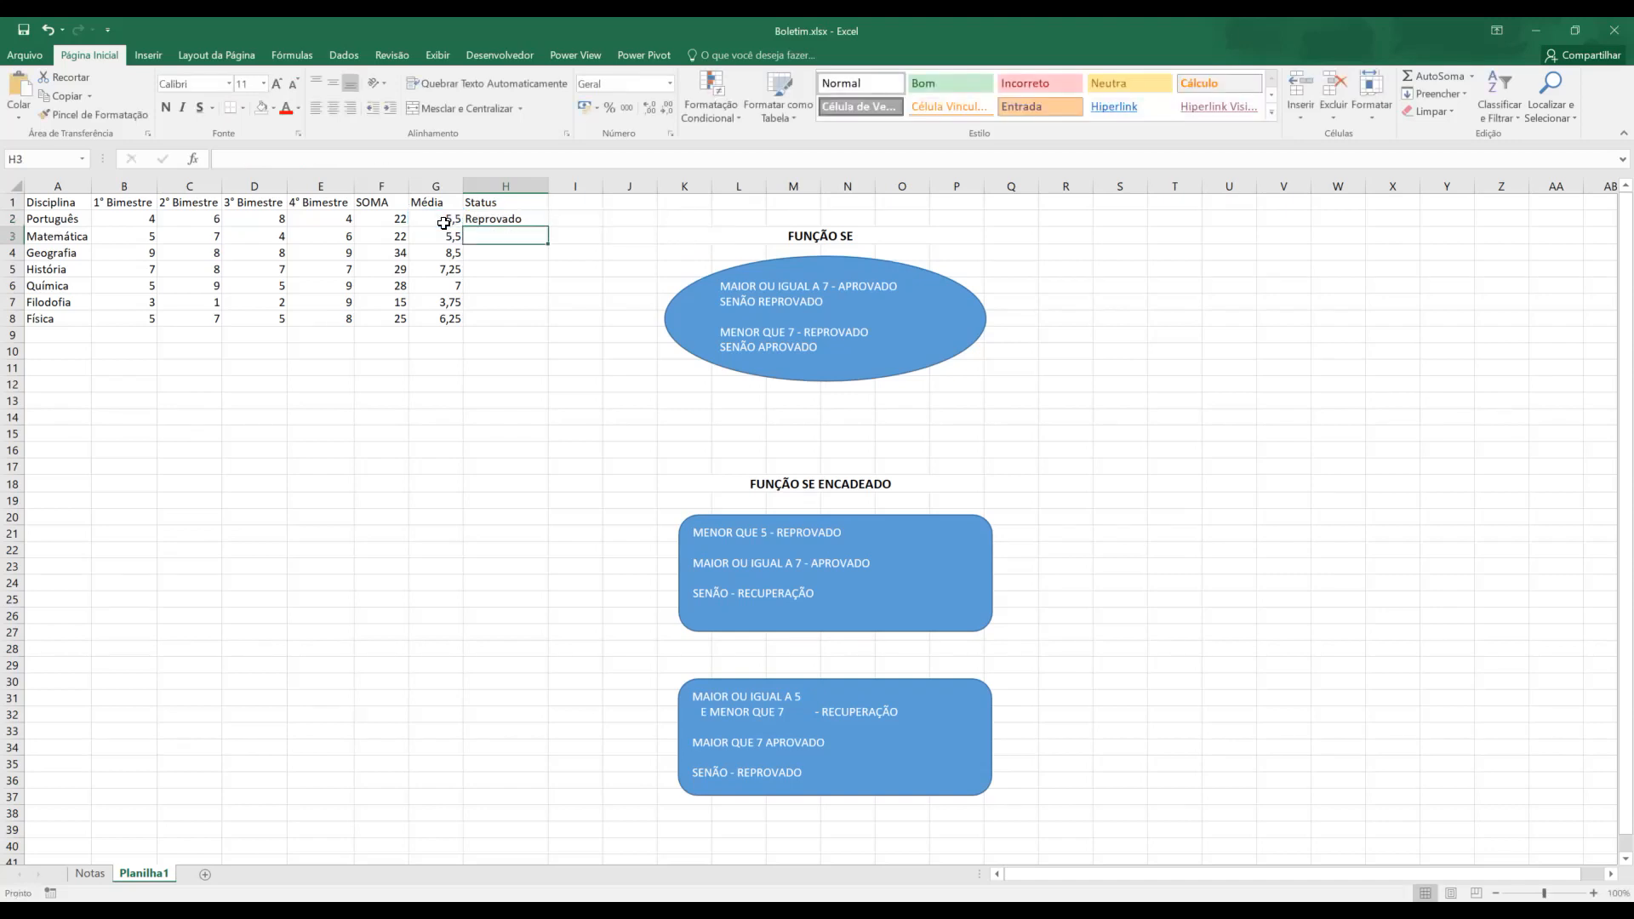
Fill the Status formula in H2 down through H8.
click(505, 219)
drag(548, 226, 542, 320)
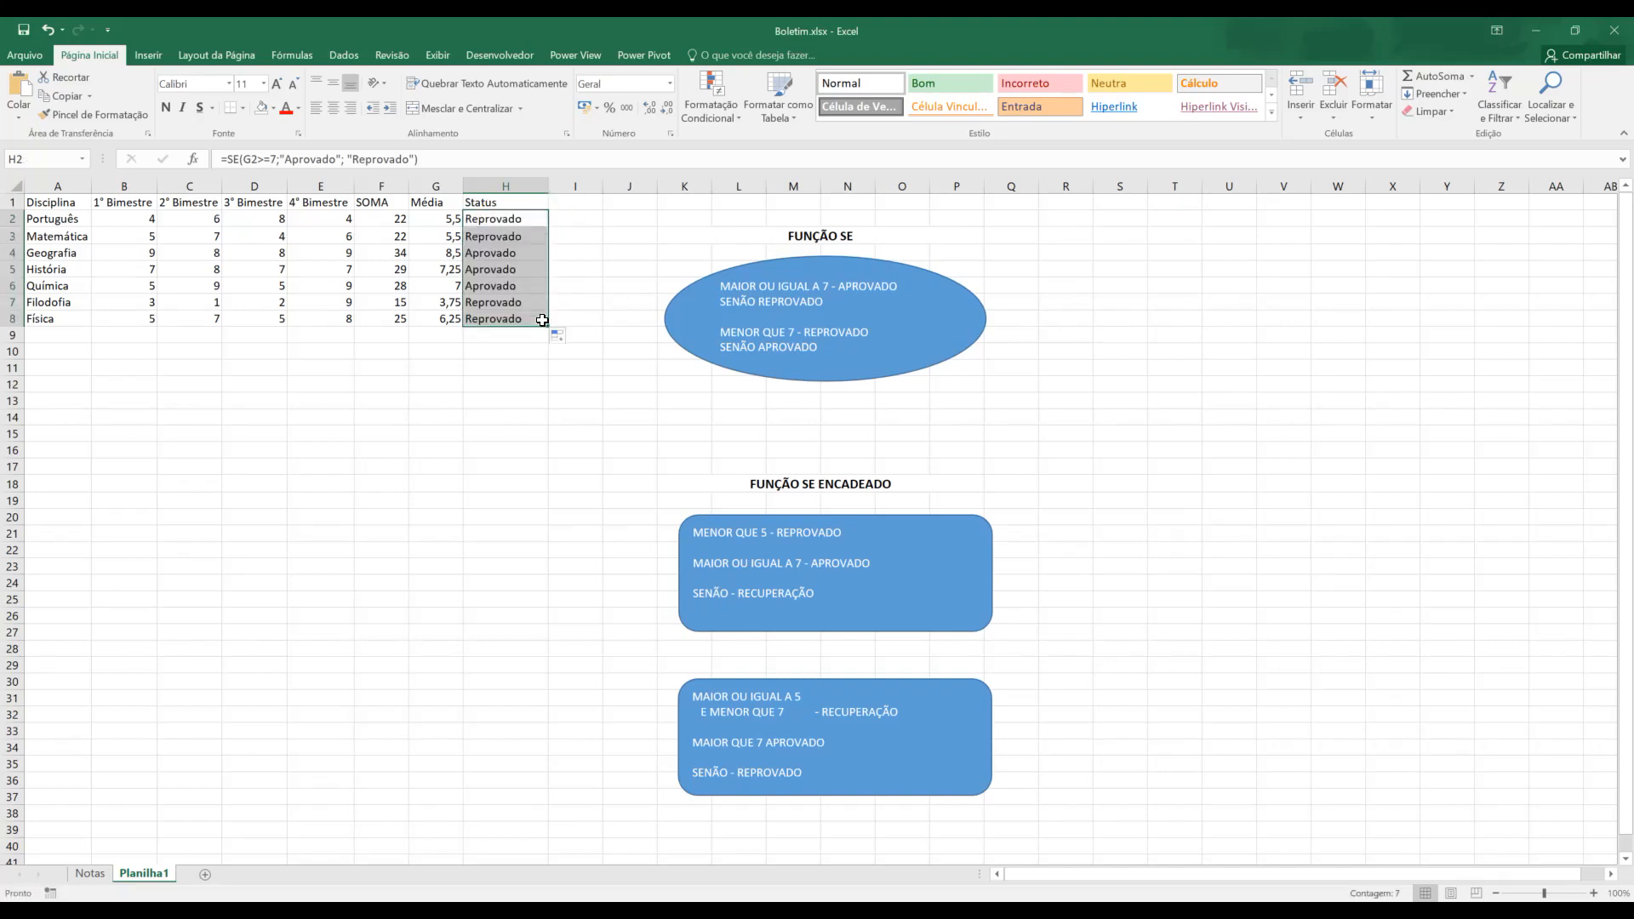
click(470, 350)
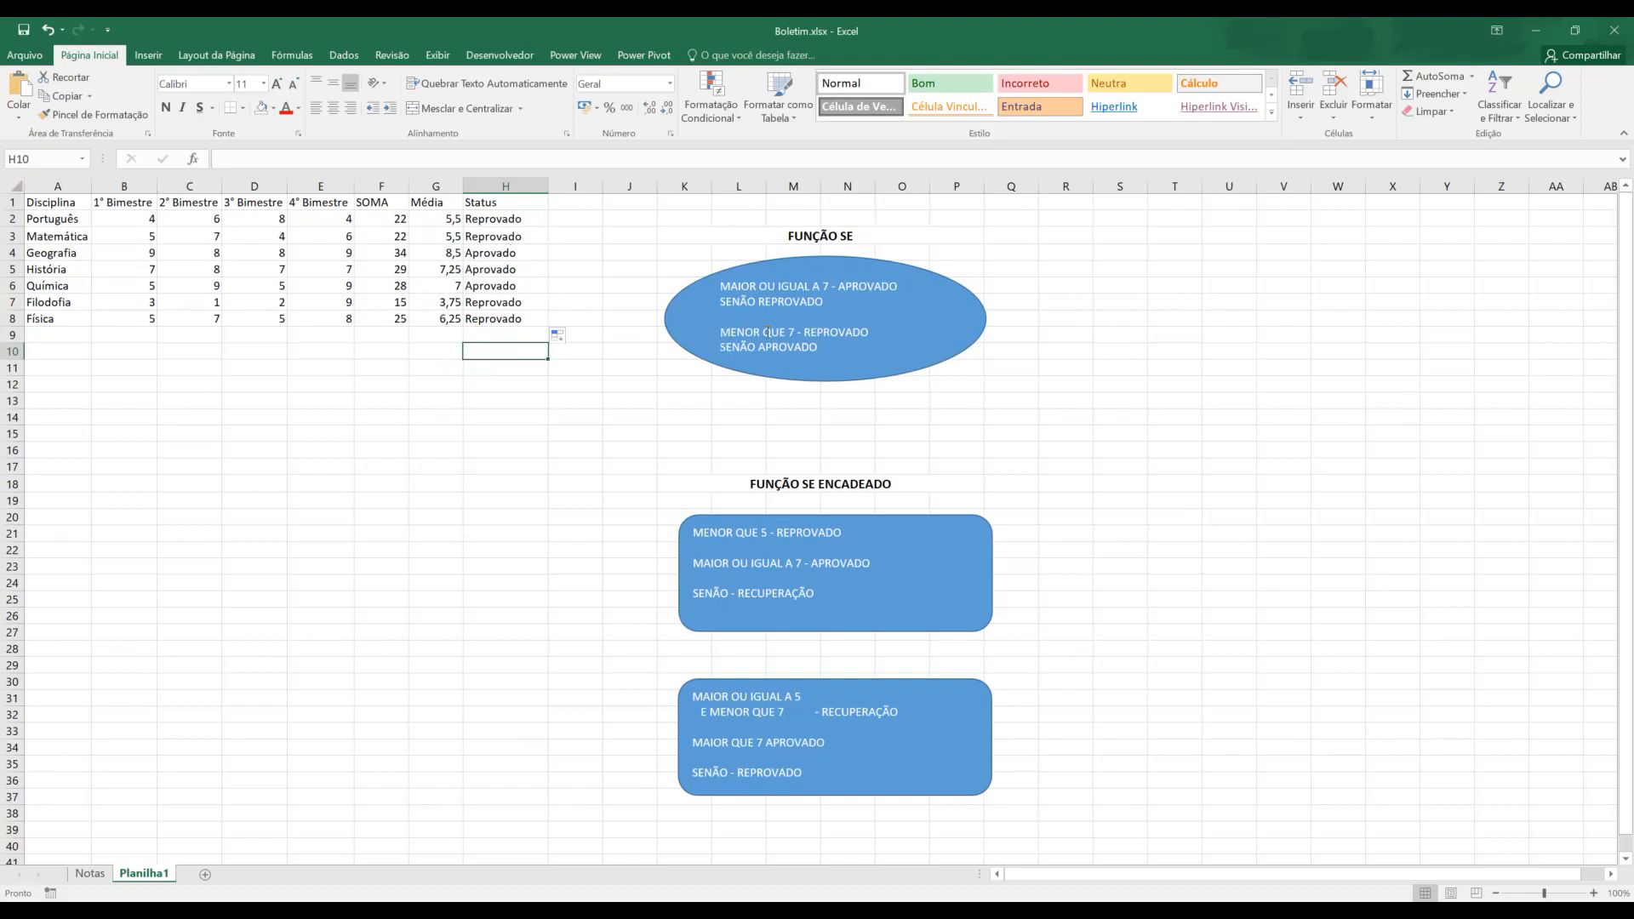
Review the SE formula in H2, then clear the Status results from H2:H8.
click(542, 223)
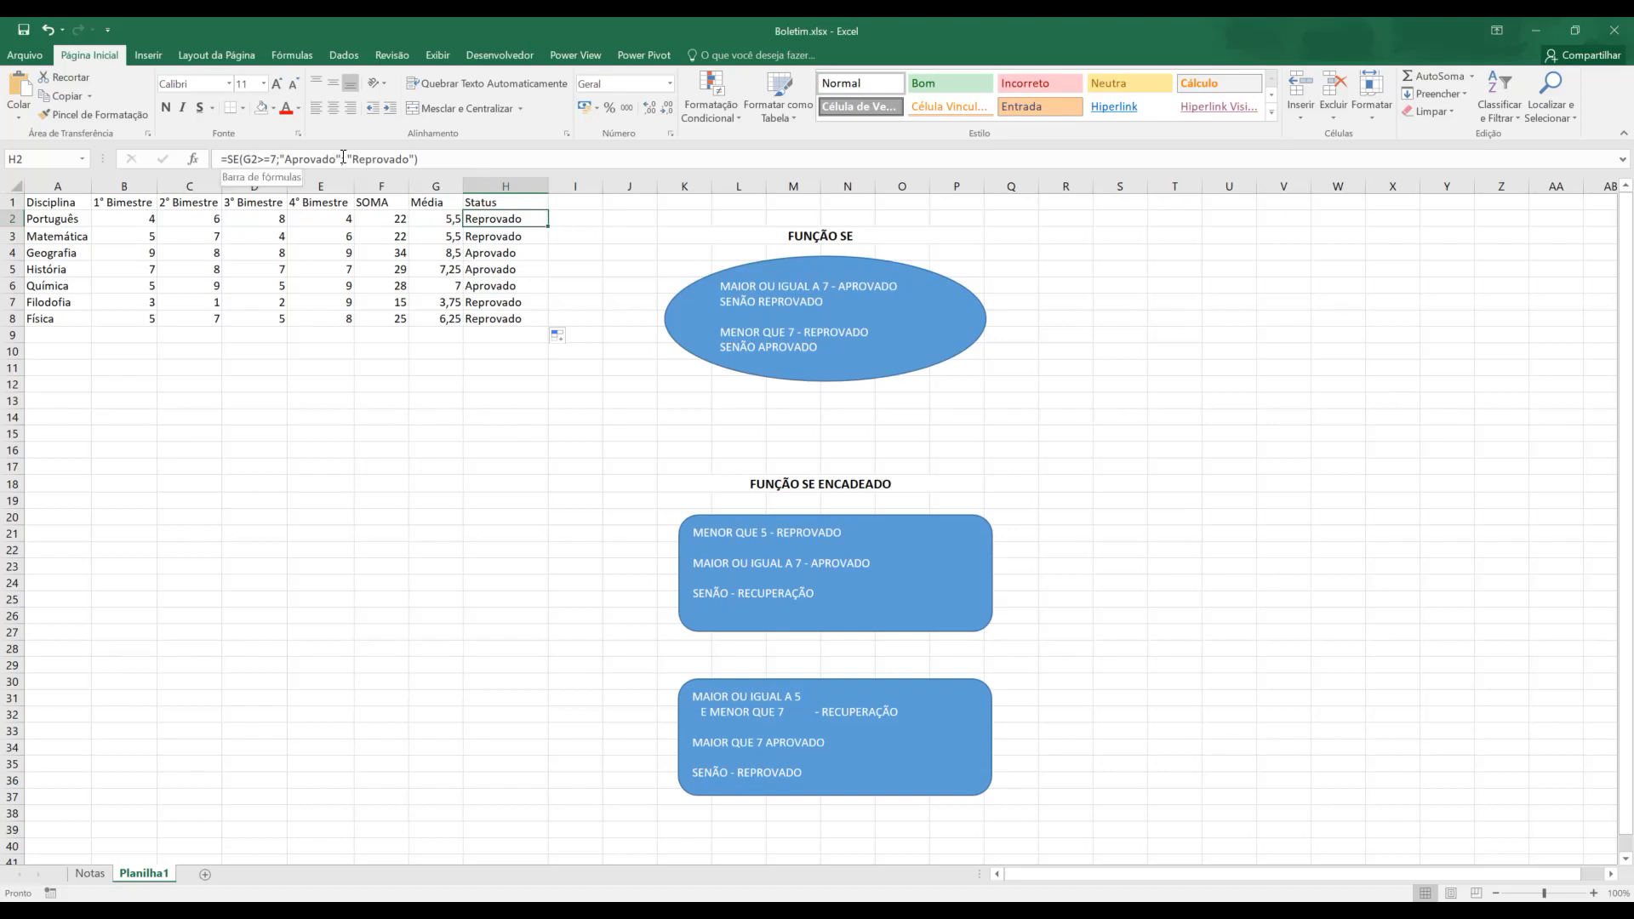
drag(340, 160, 253, 160)
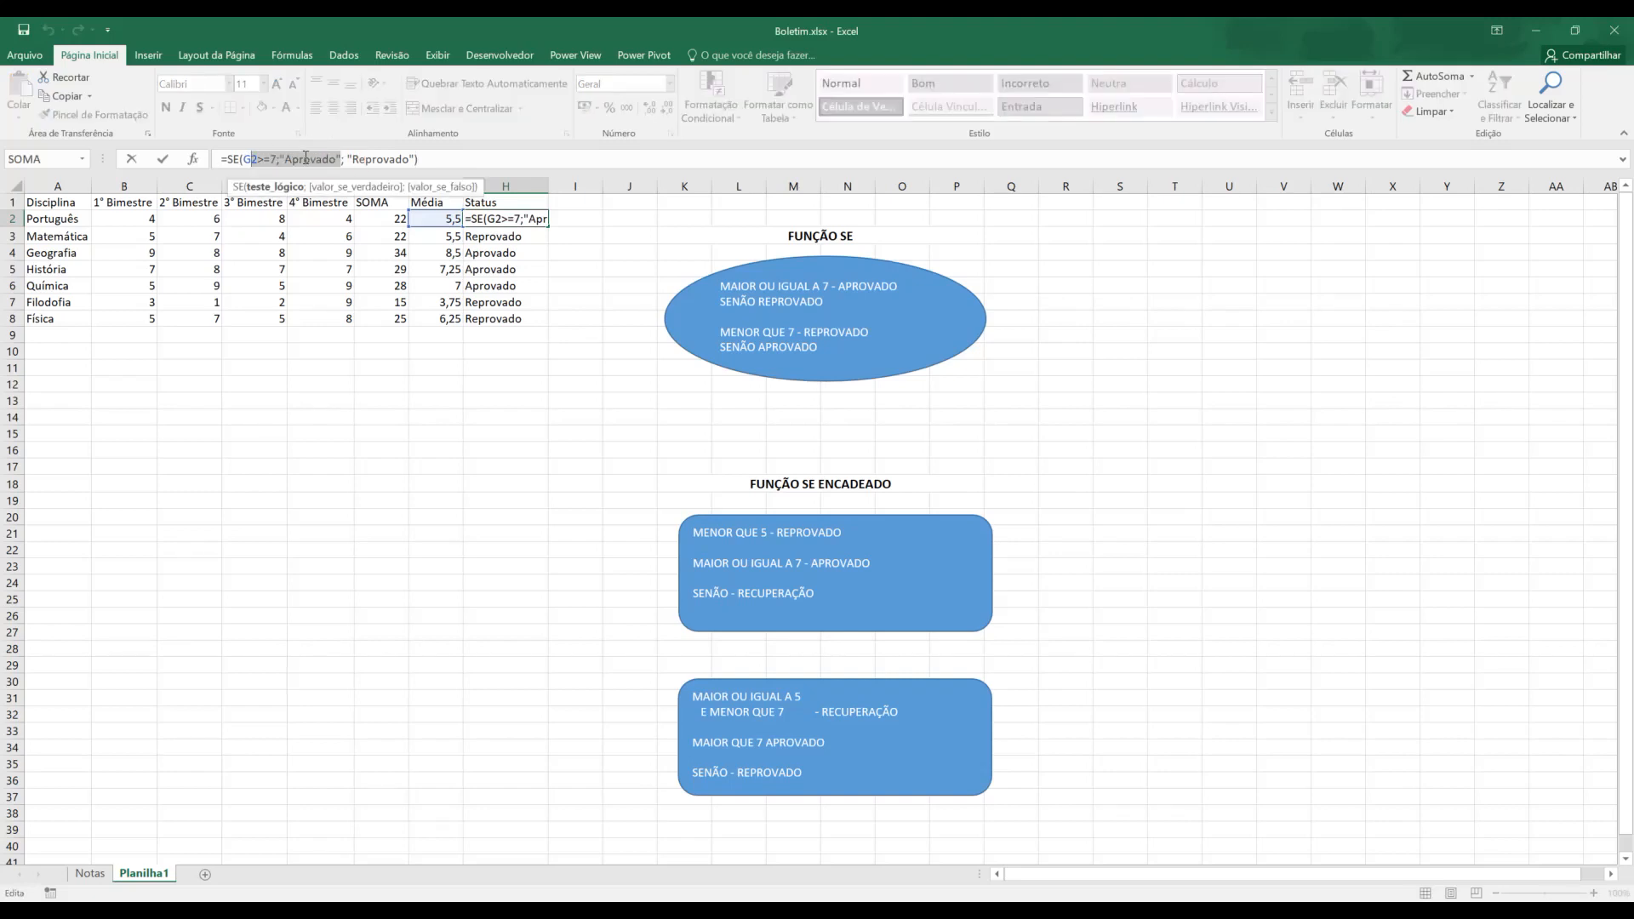
key(Escape)
drag(521, 219, 512, 323)
key(Delete)
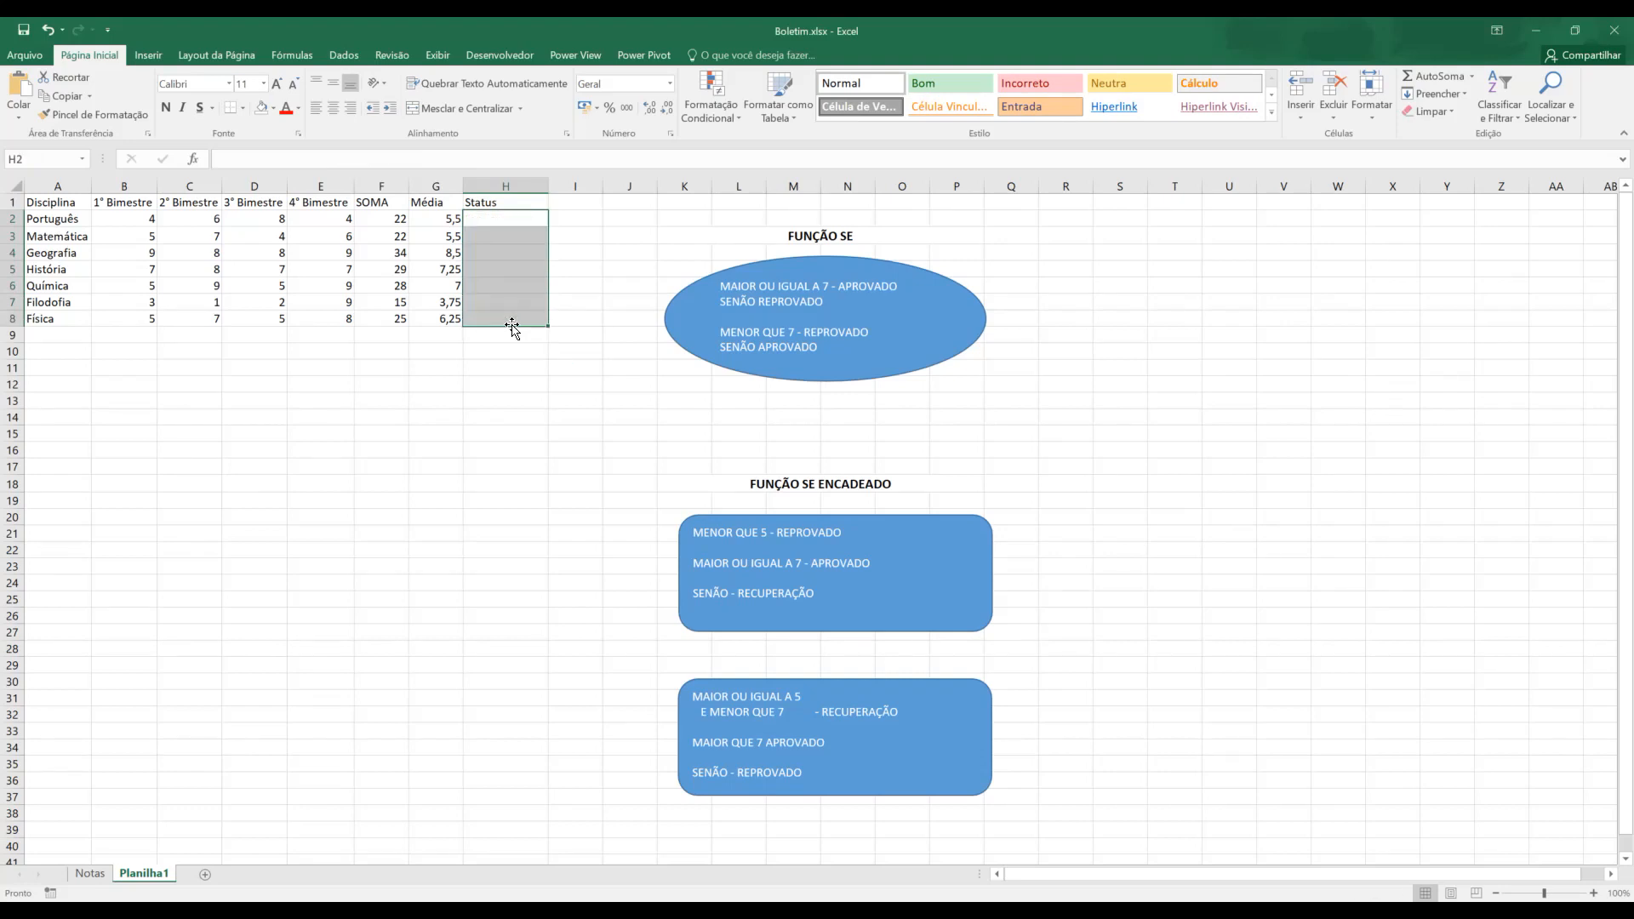
Enter =SE(G2<7;"Reprovado"; "Aprovado") in H2 and fill it down through H8.
click(500, 216)
text(=SE()
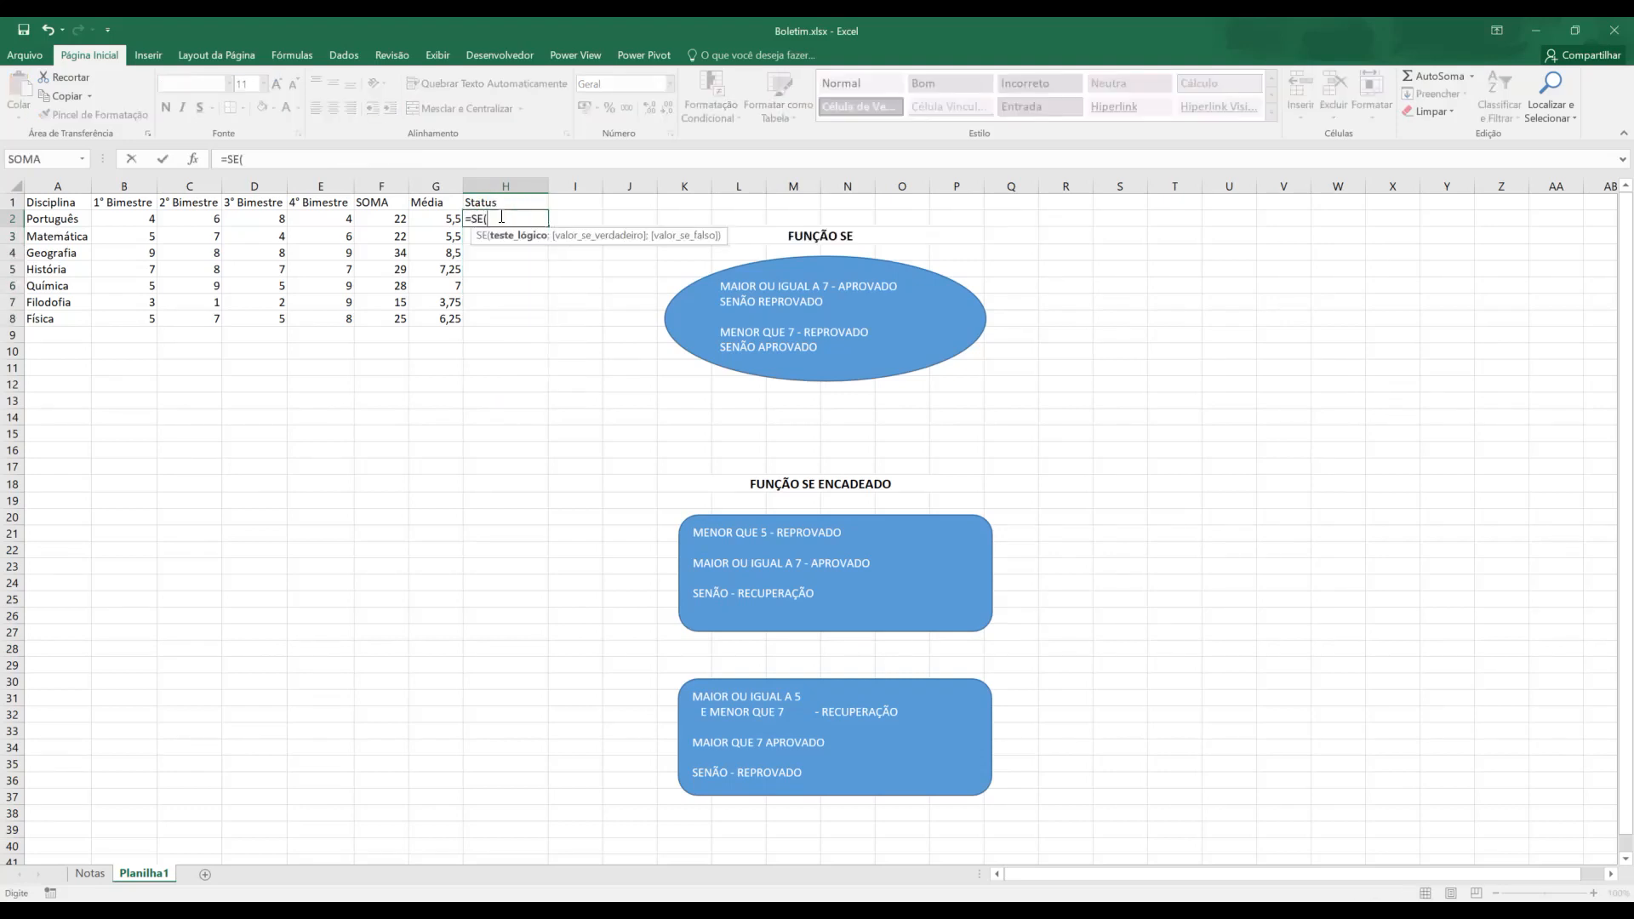
click(428, 220)
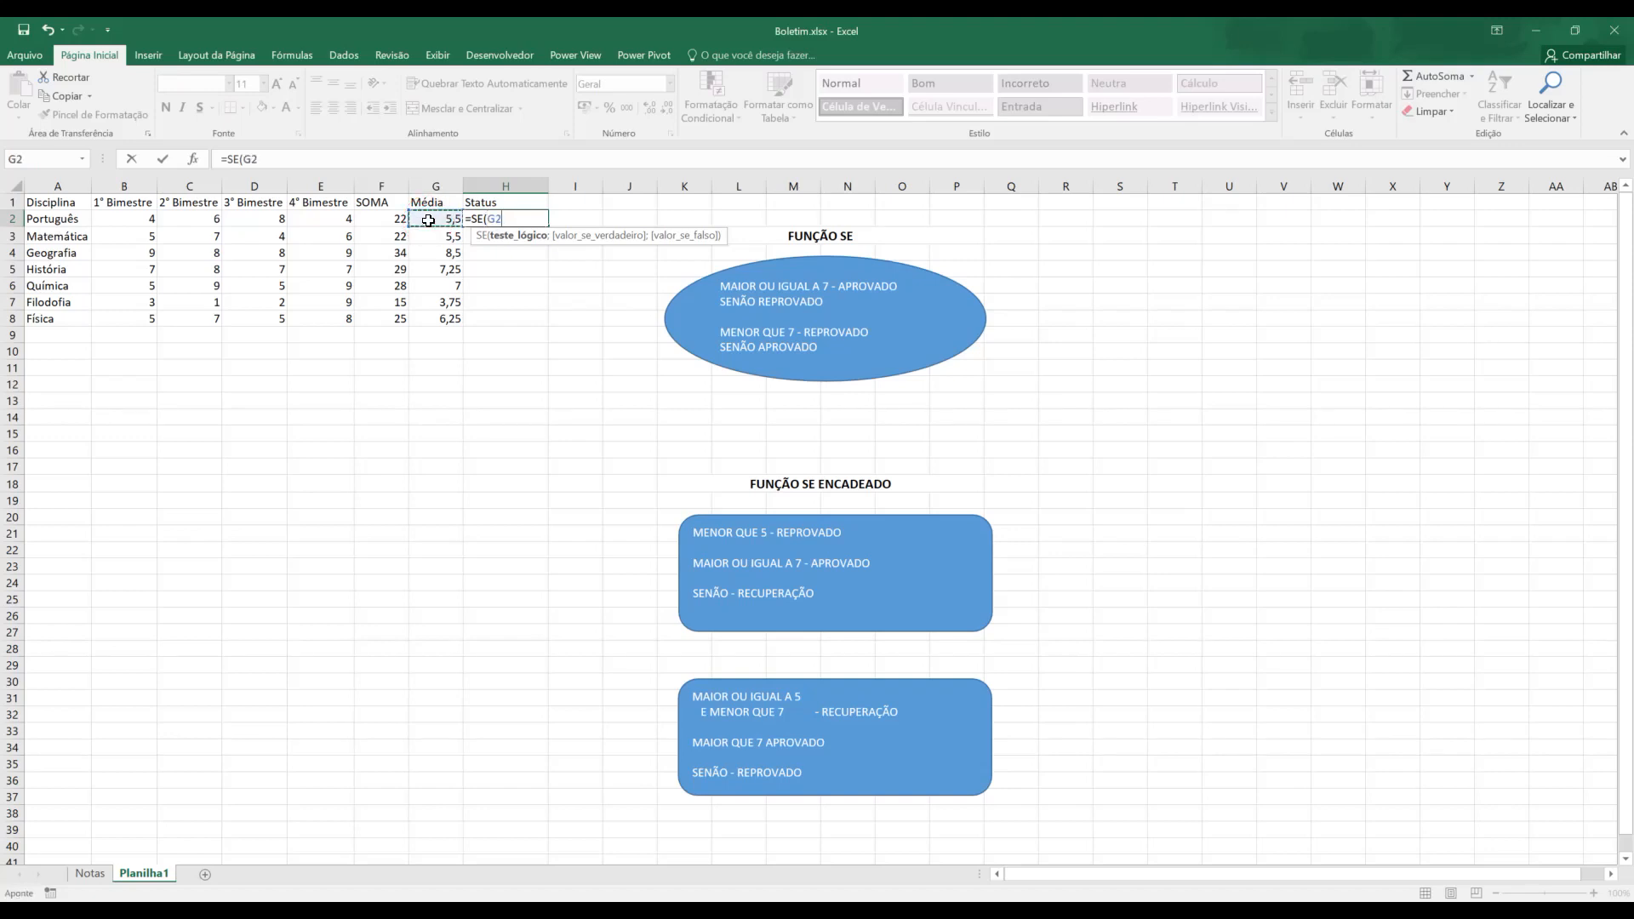
text(<7;"Reprovado";)
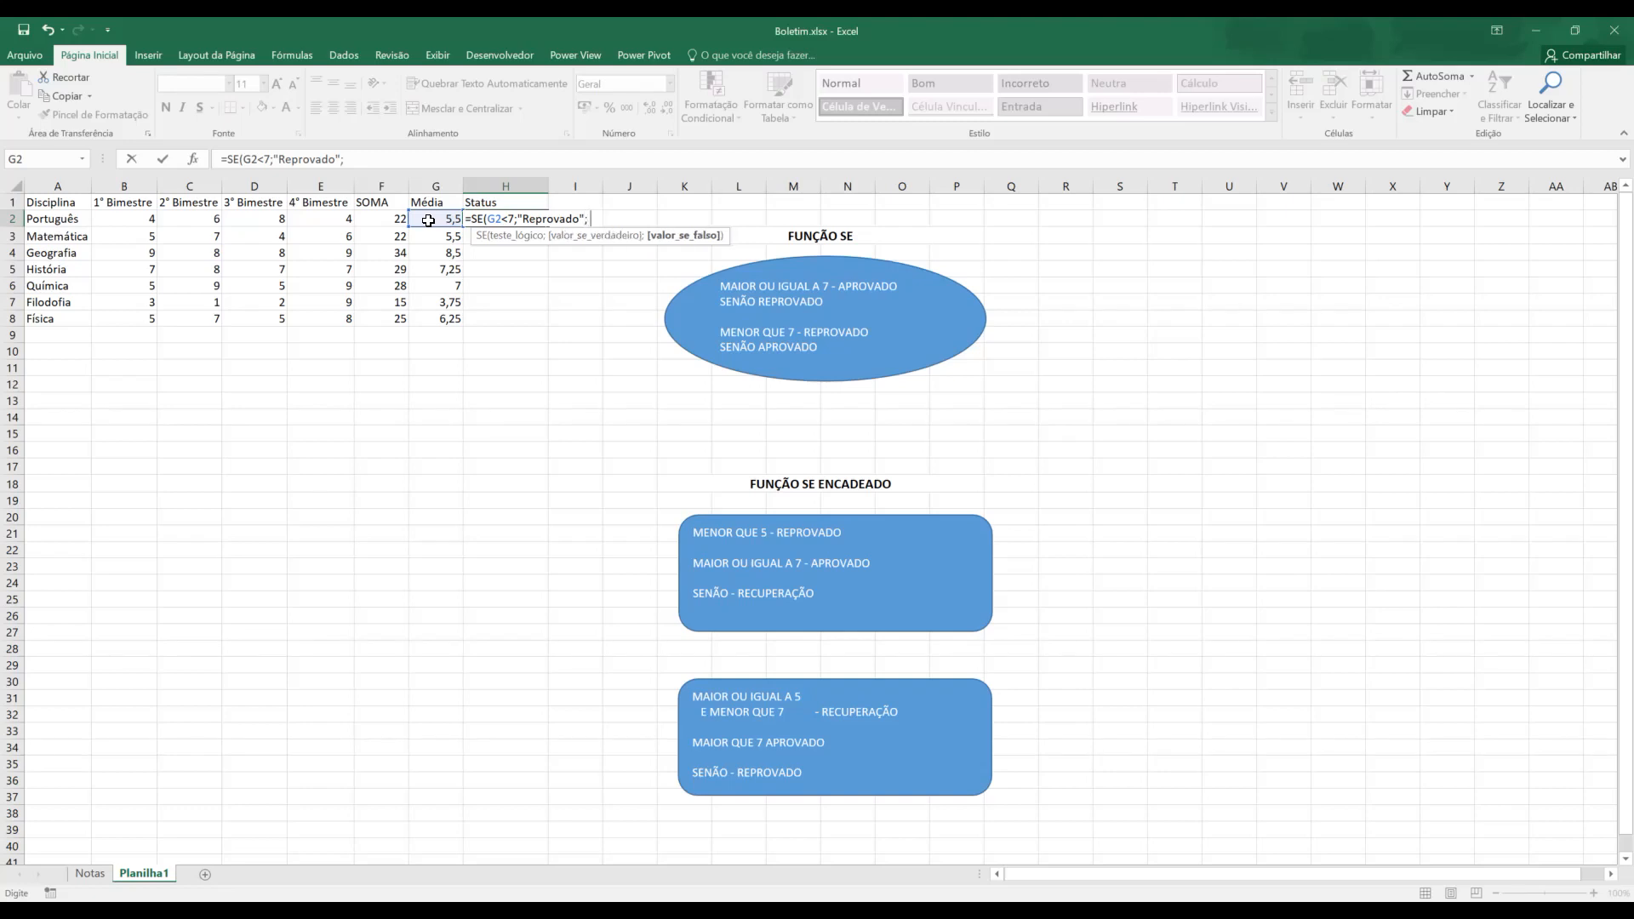
text( "Aprovado"))
key(Return)
click(510, 220)
drag(548, 227, 549, 327)
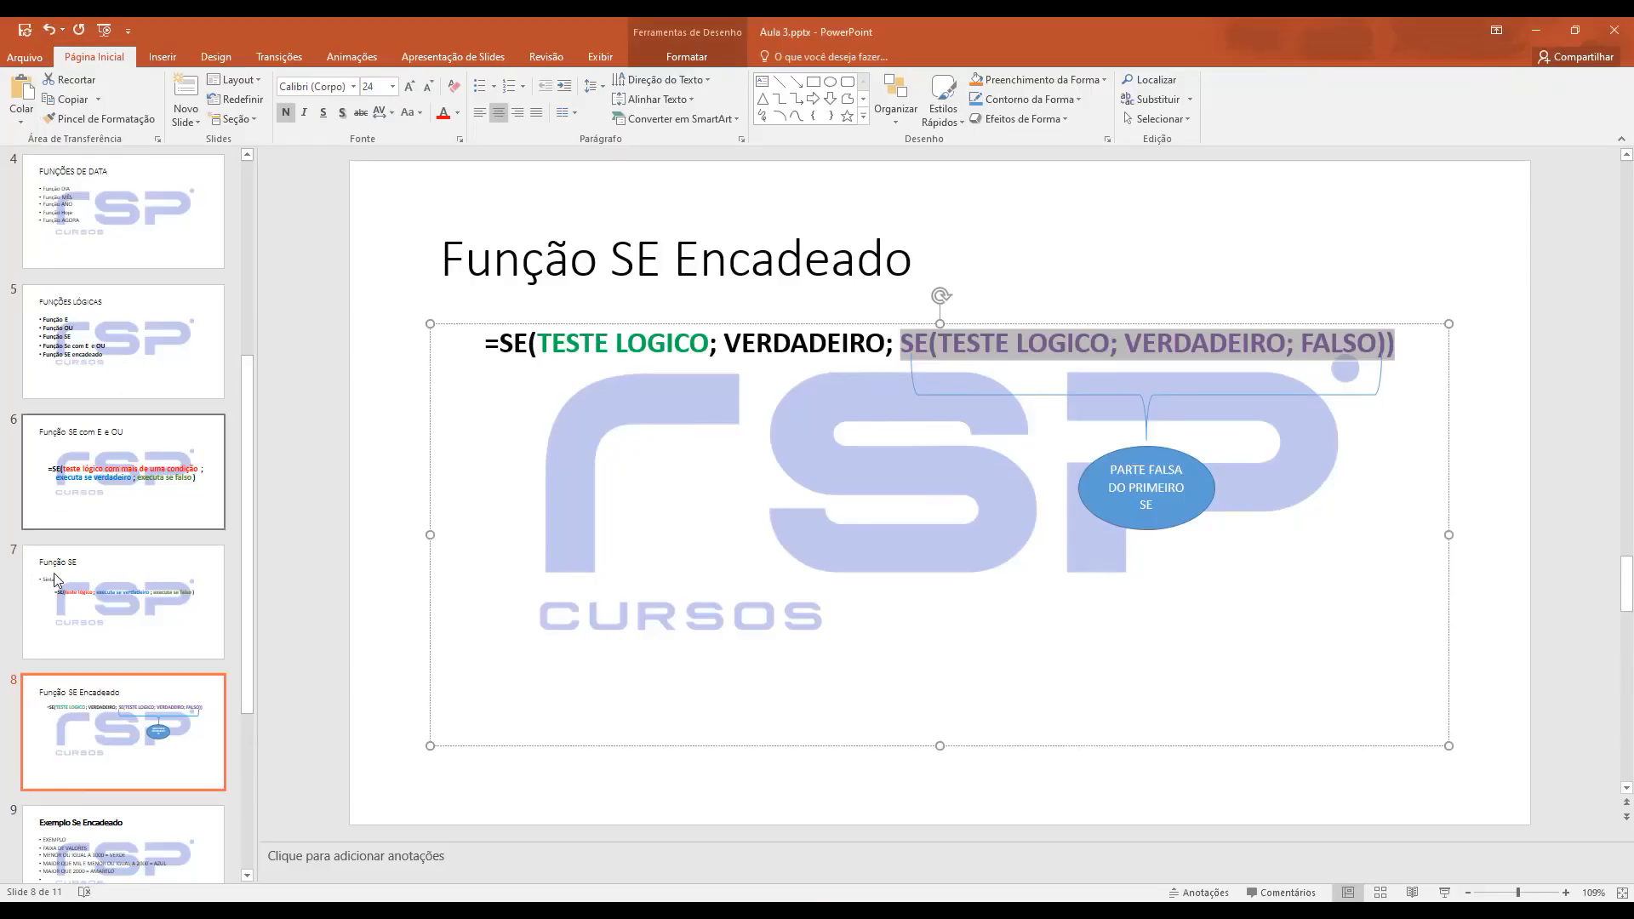
Review the Função SE and Função SE Encadeado syntax slides in the PowerPoint presentation, then return to the Excel workbook.
click(85, 600)
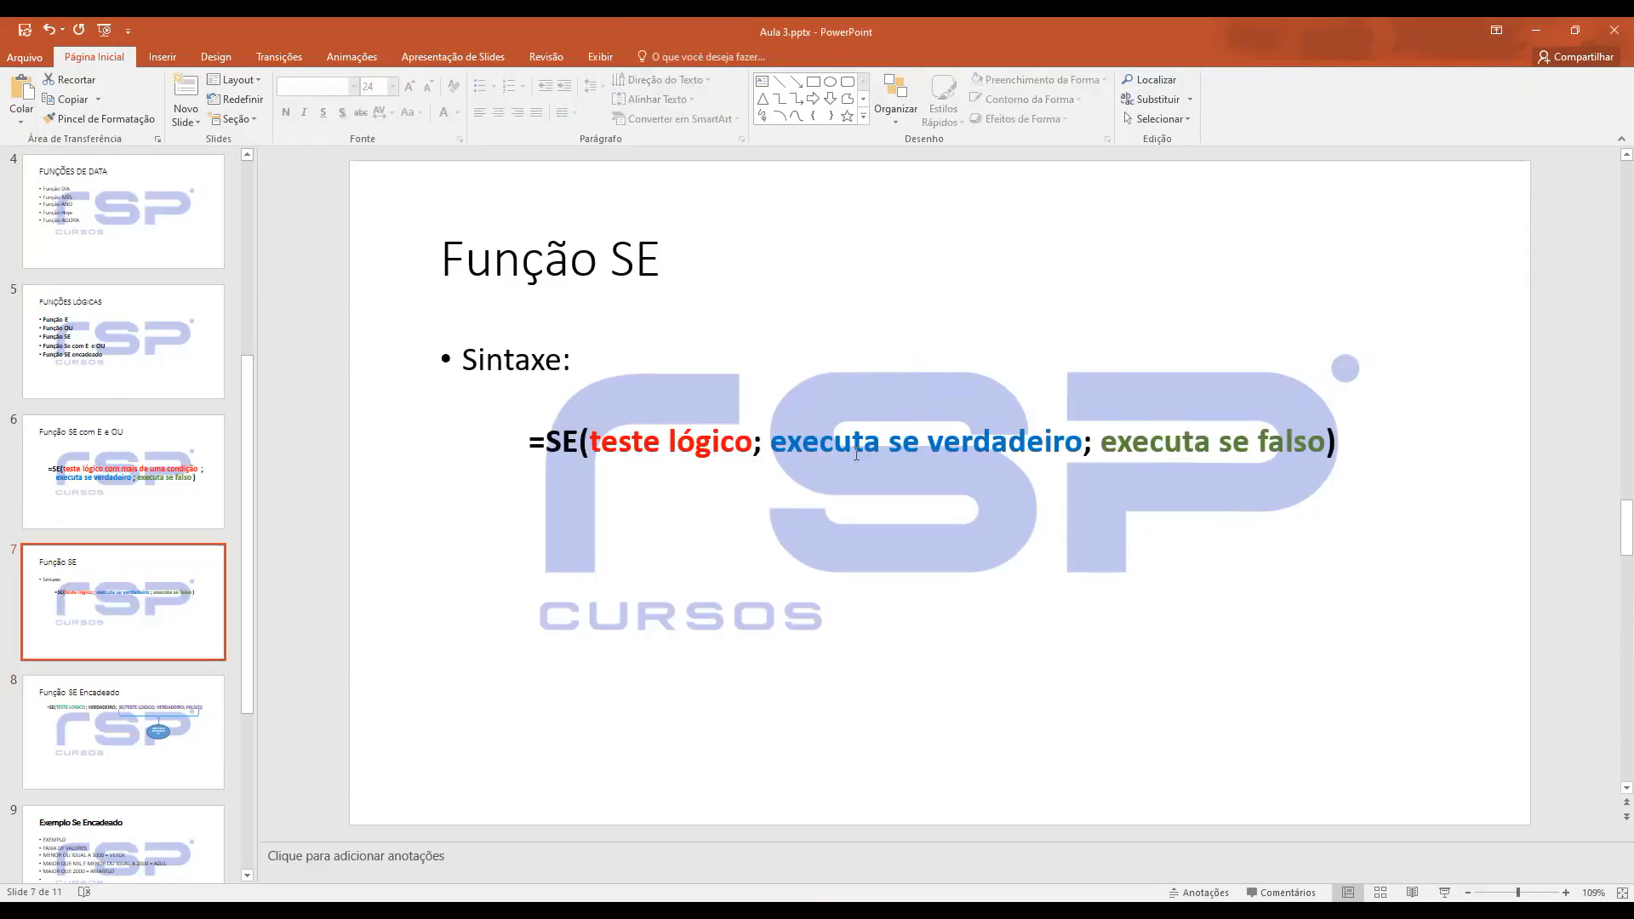
click(204, 706)
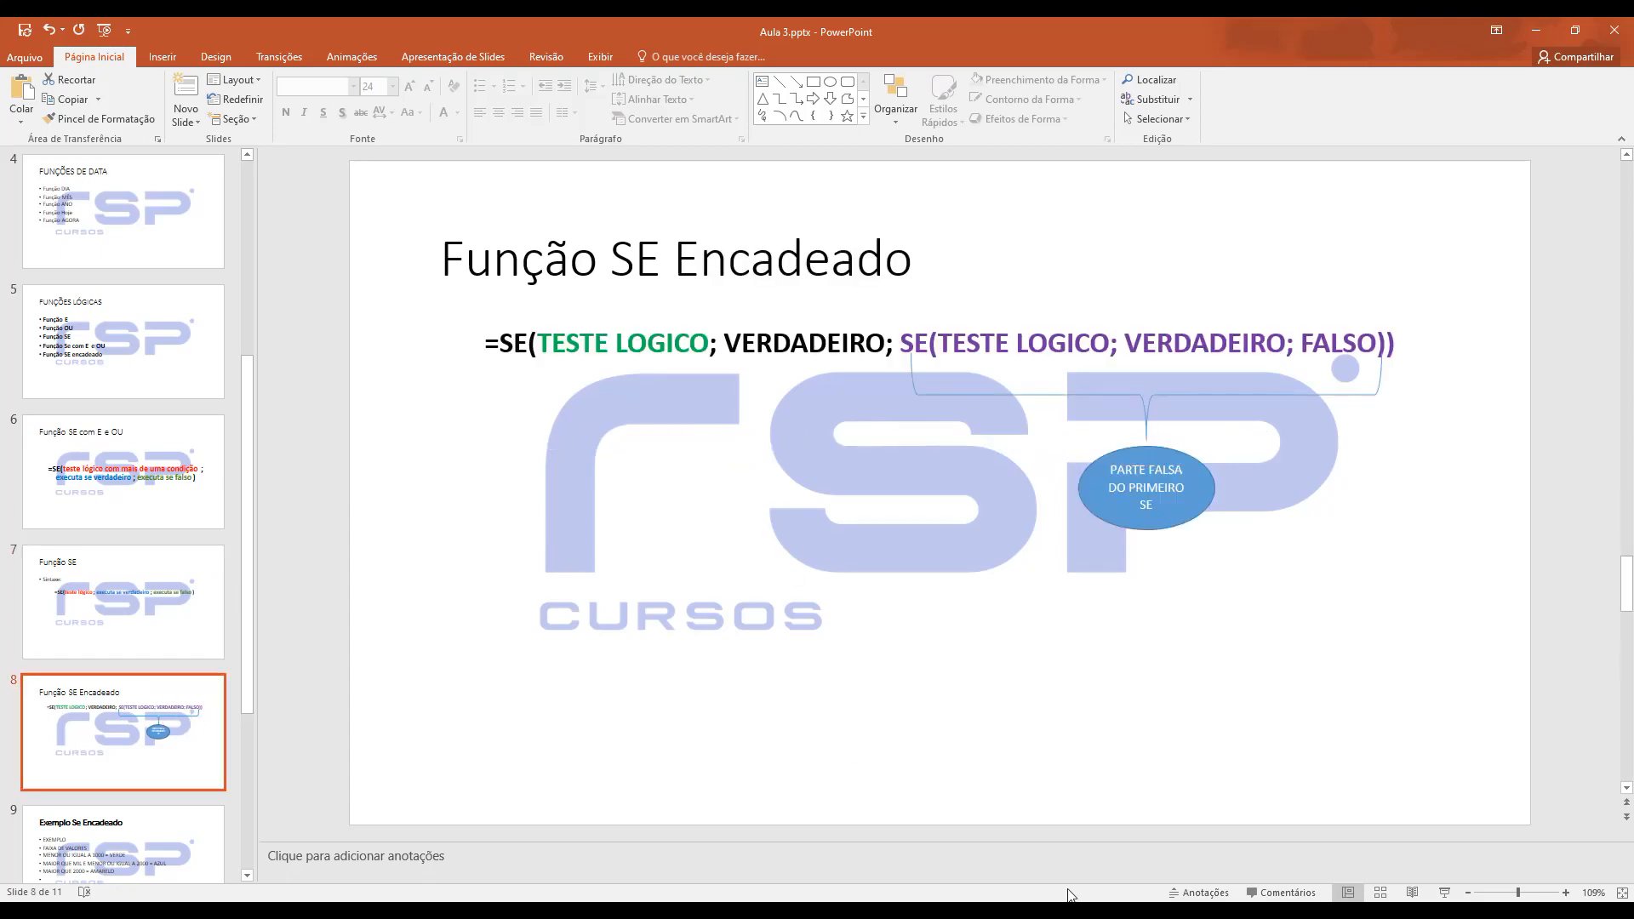
key(alt+Tab)
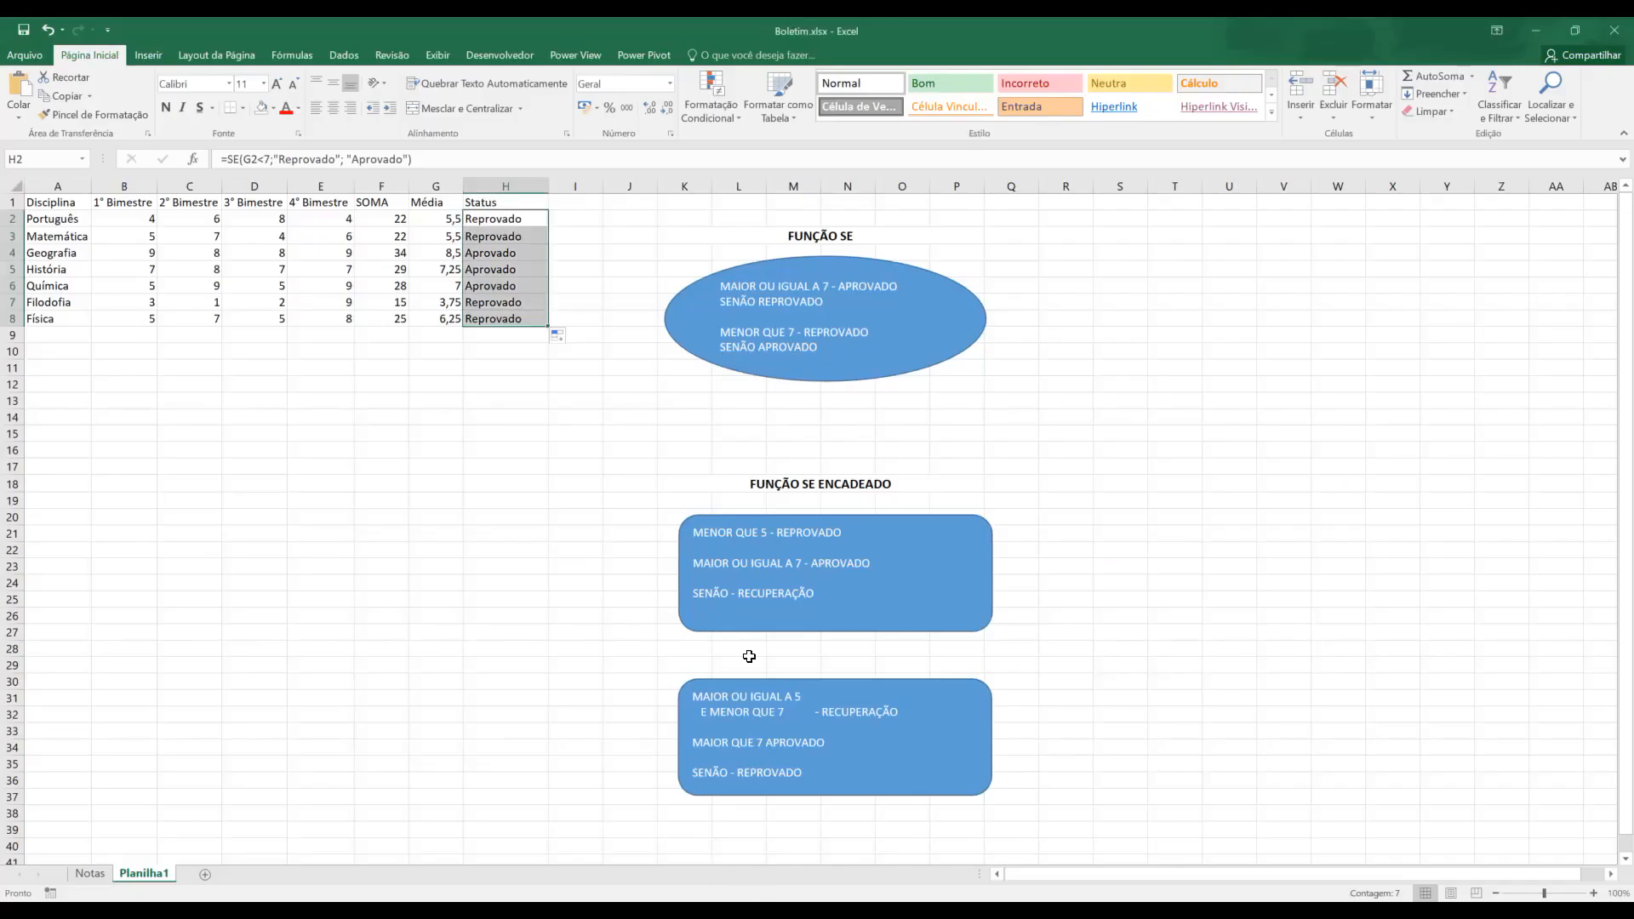
Clear the Status formulas from H2:H8.
click(509, 483)
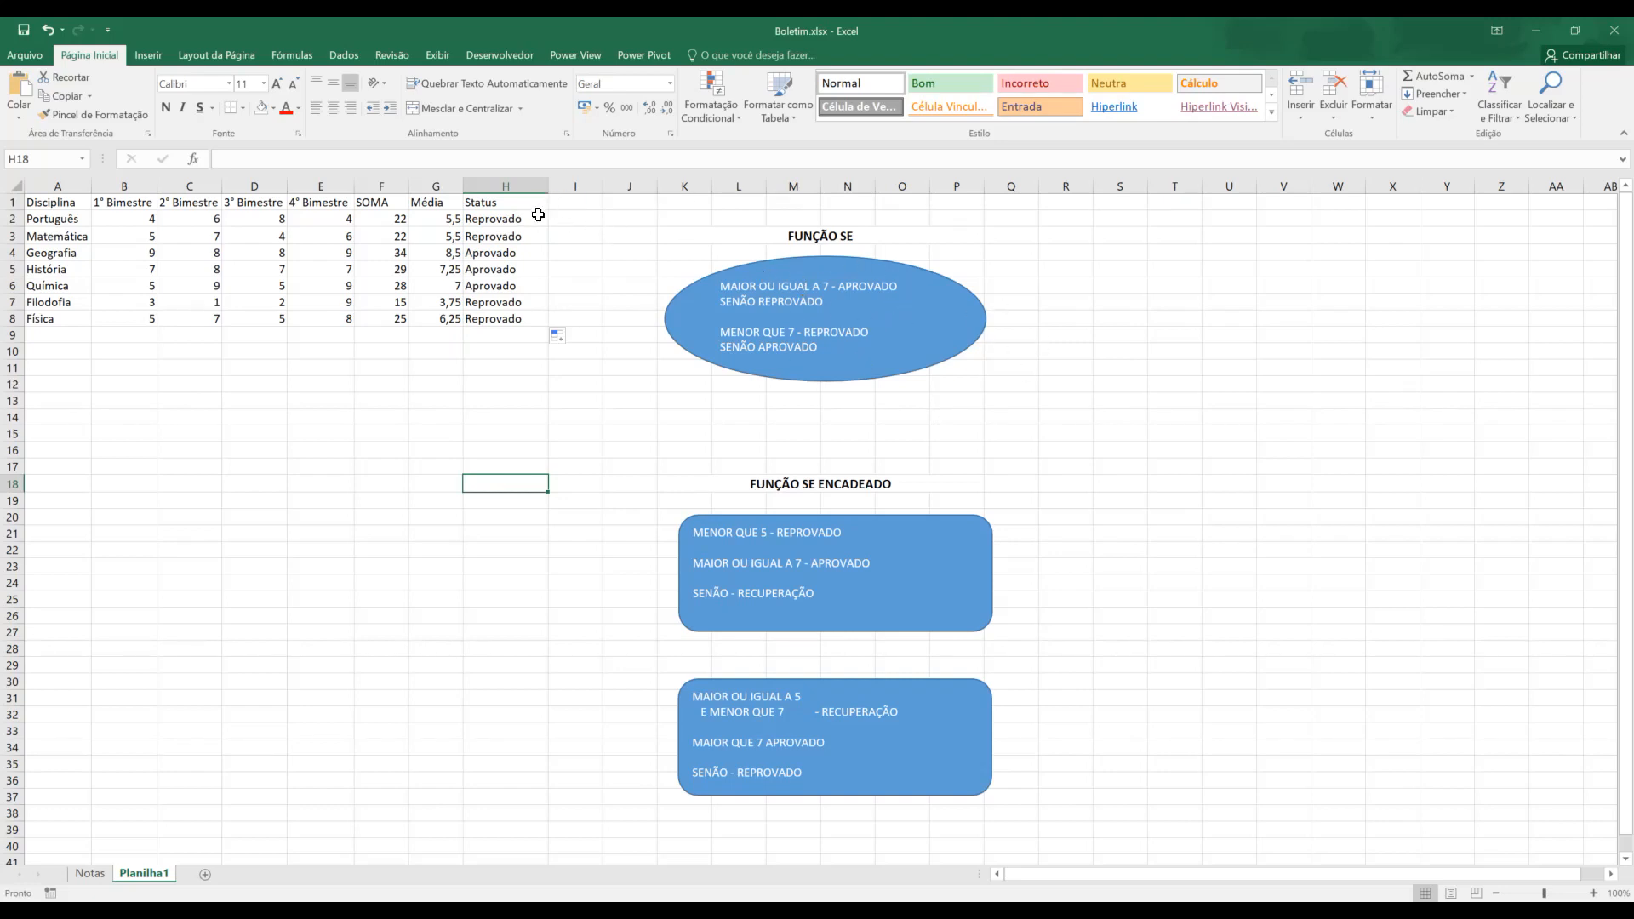
drag(536, 217, 526, 314)
key(Delete)
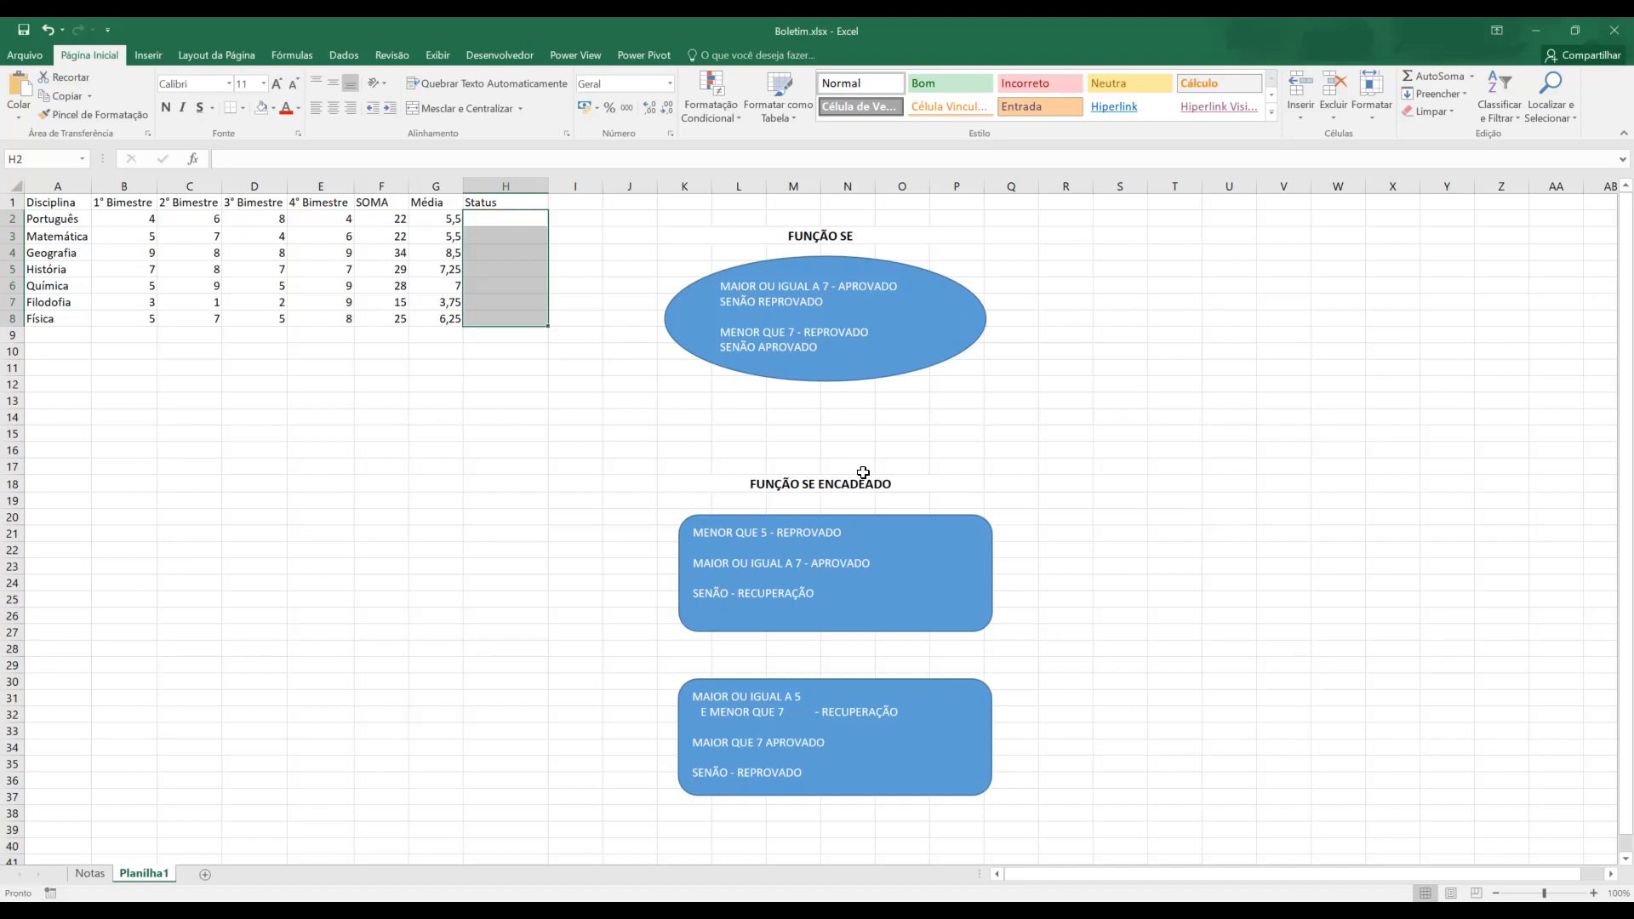
Start an SE formula in H2 that tests G2<5 and returns "reprovado" when true.
click(954, 553)
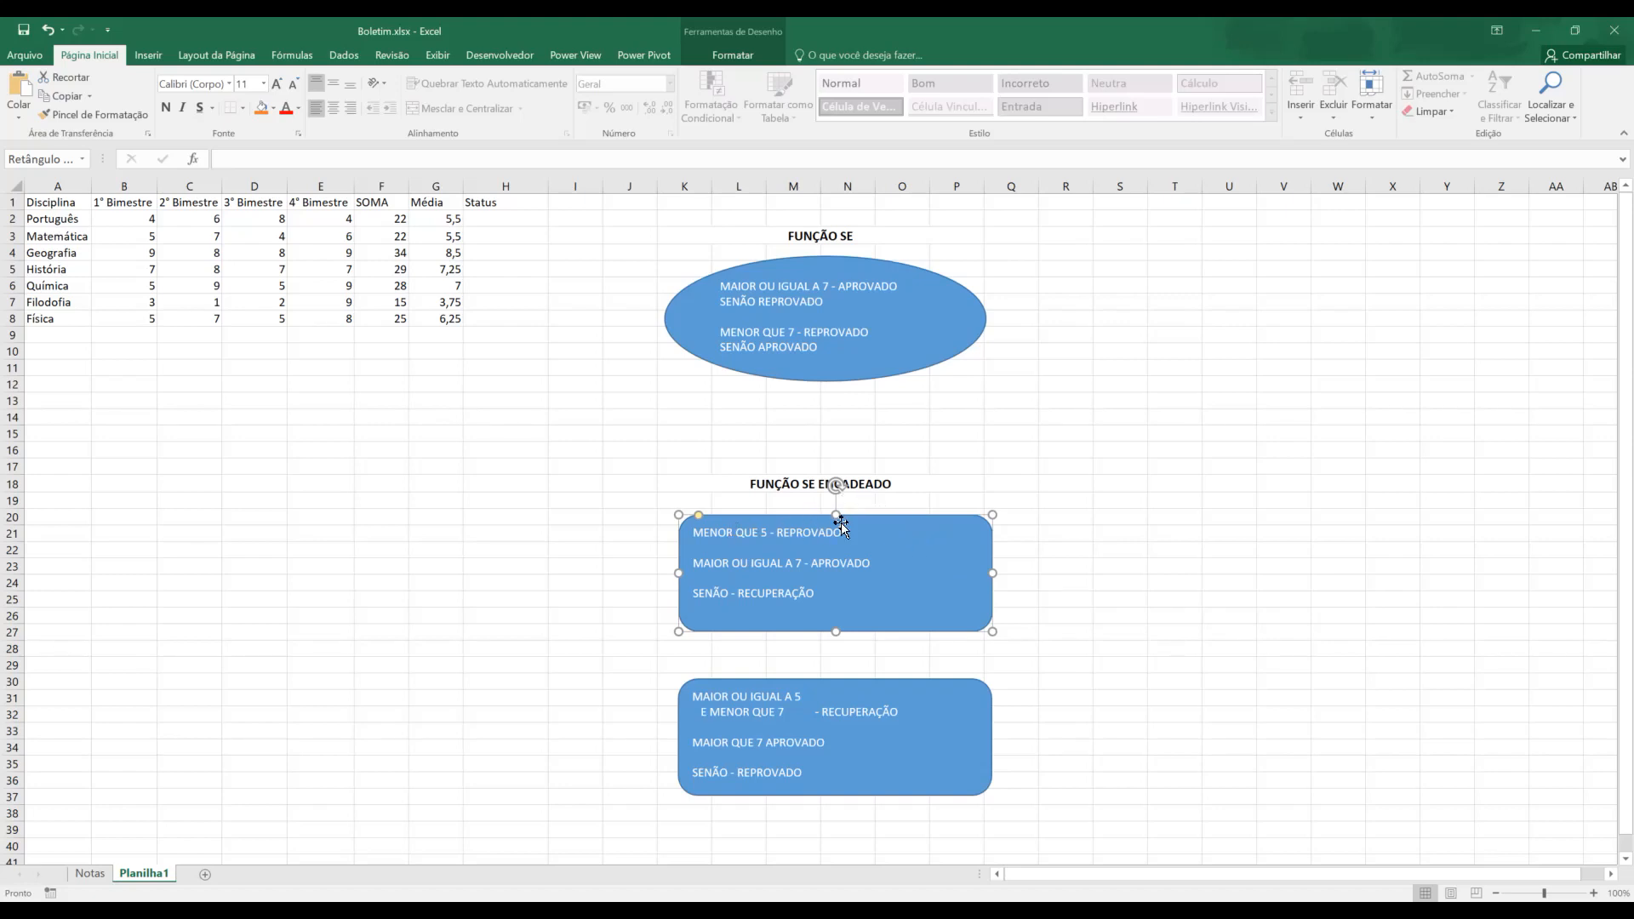
click(542, 226)
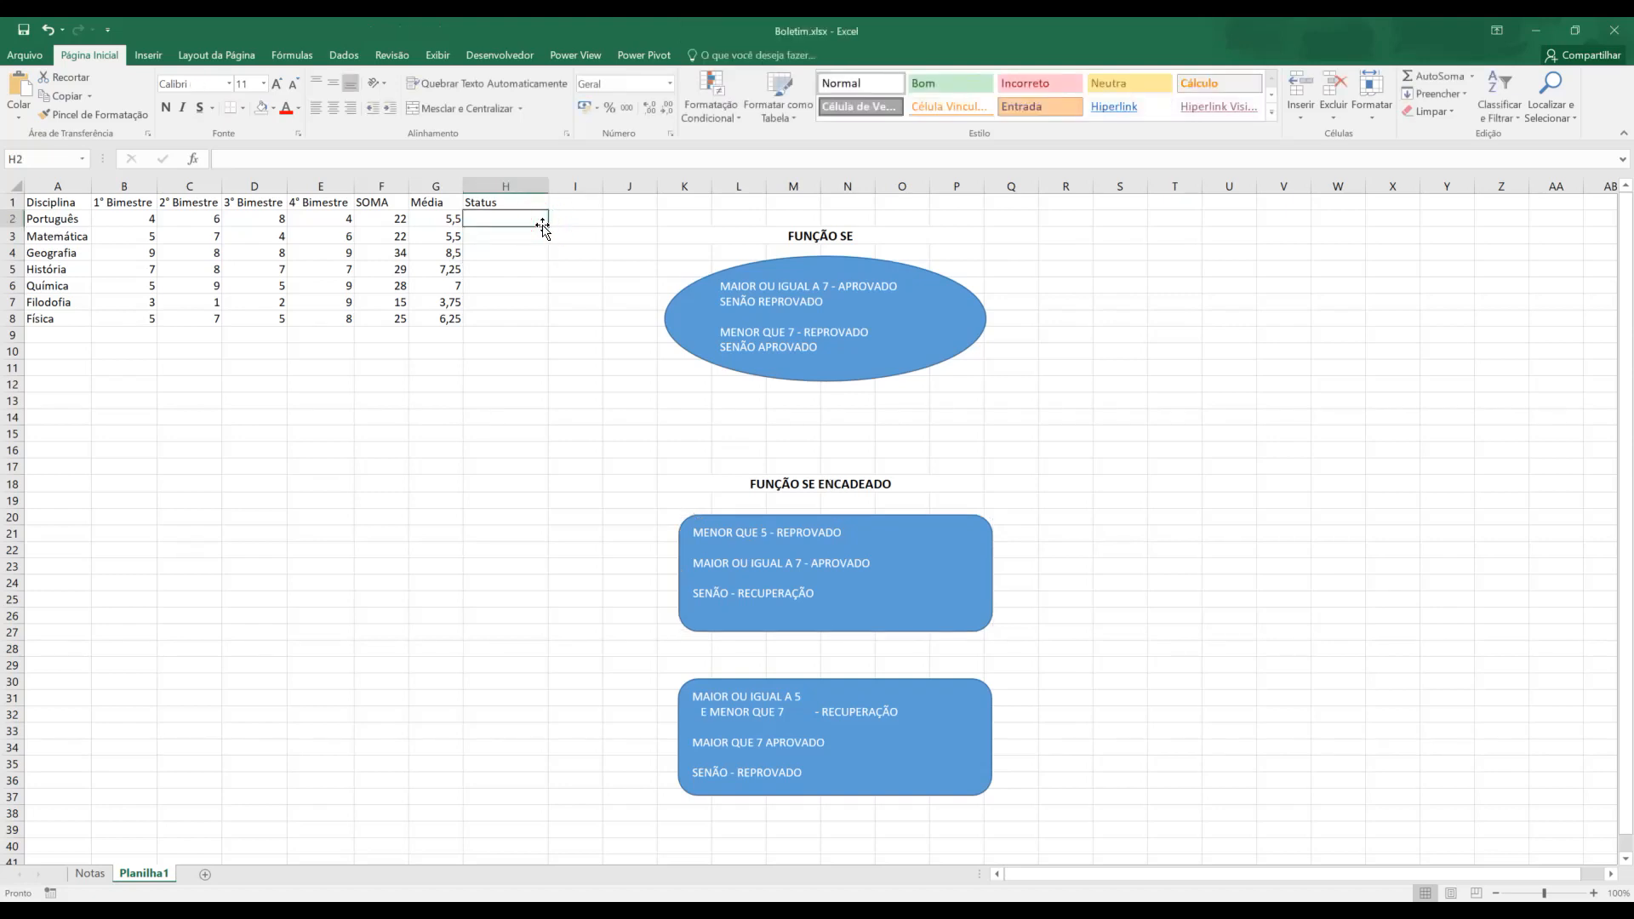
text(=SE()
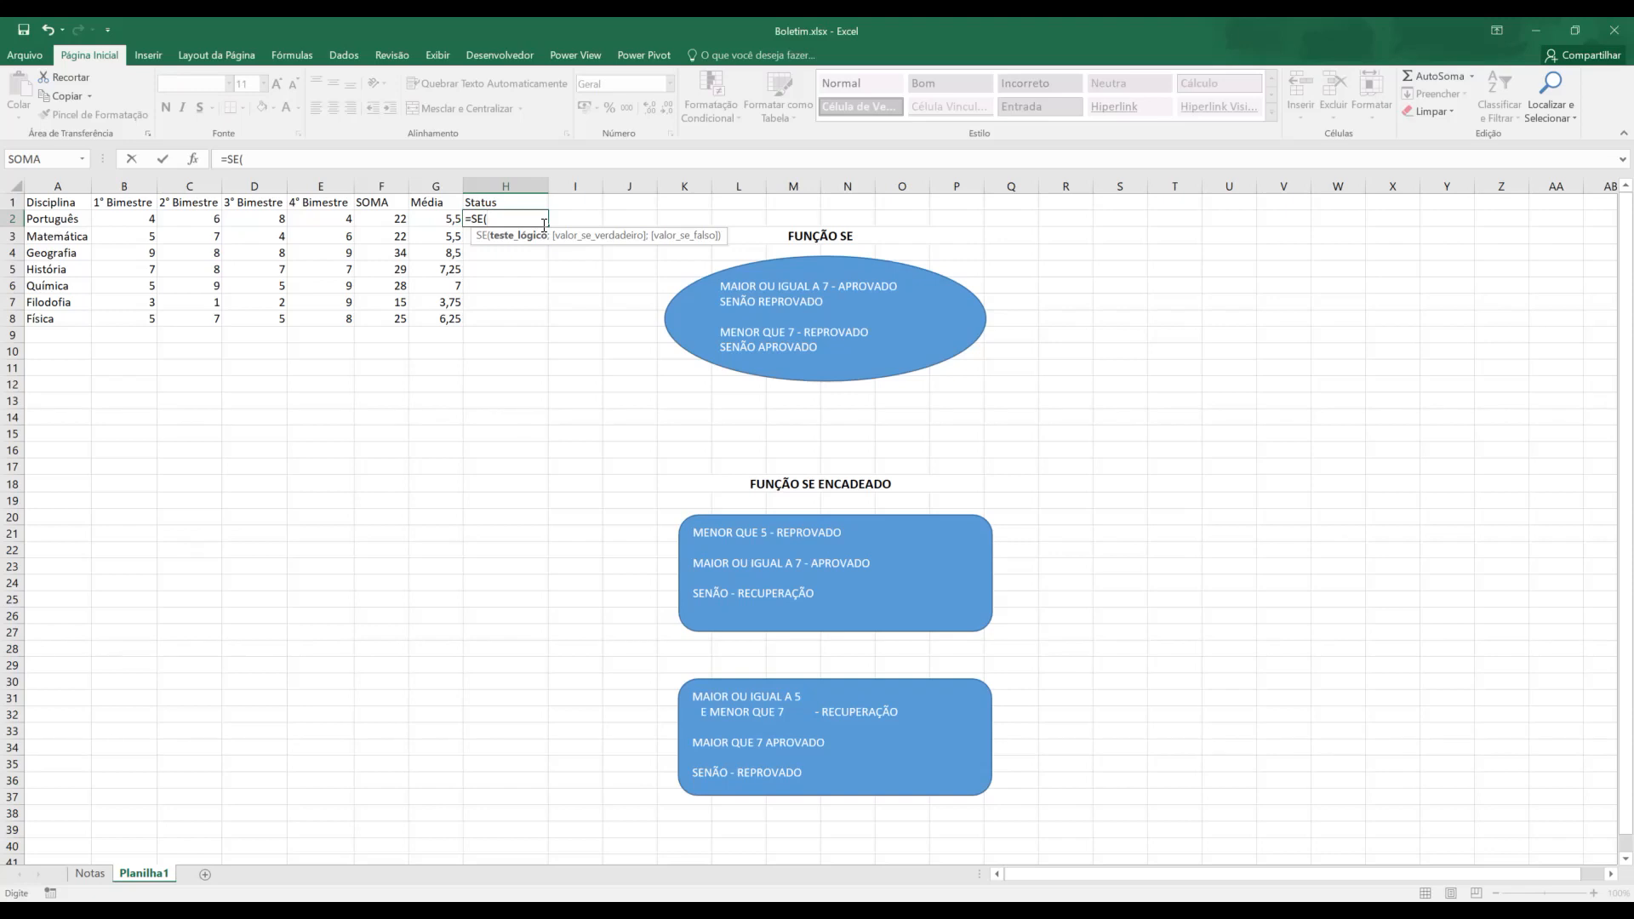
click(445, 219)
text(<5;)
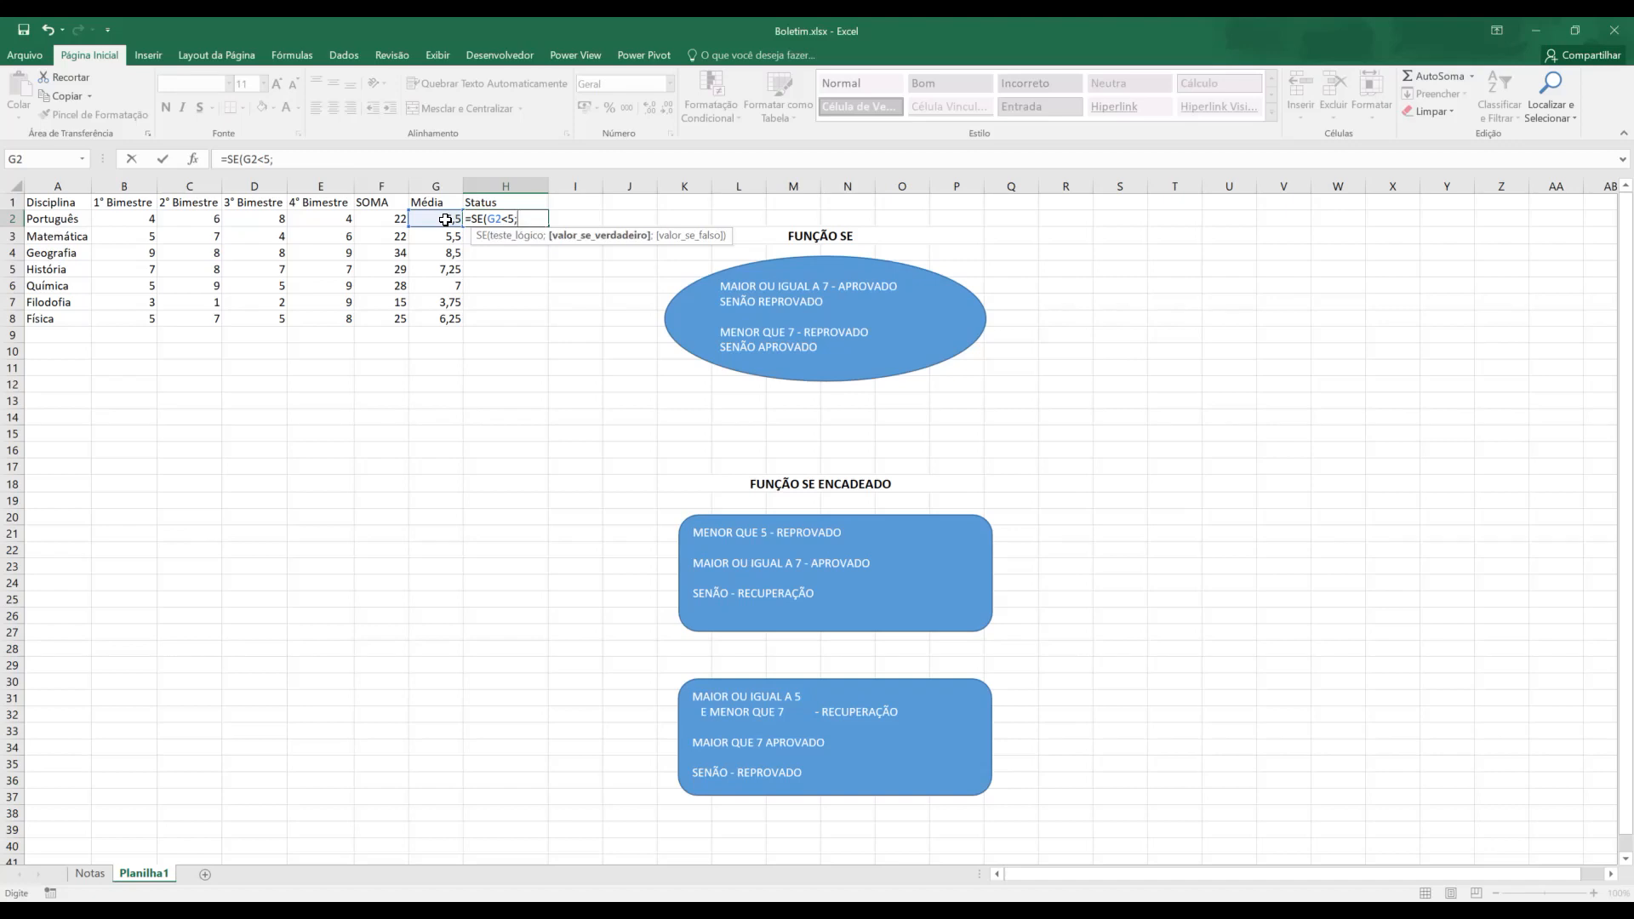
text("reprovado";)
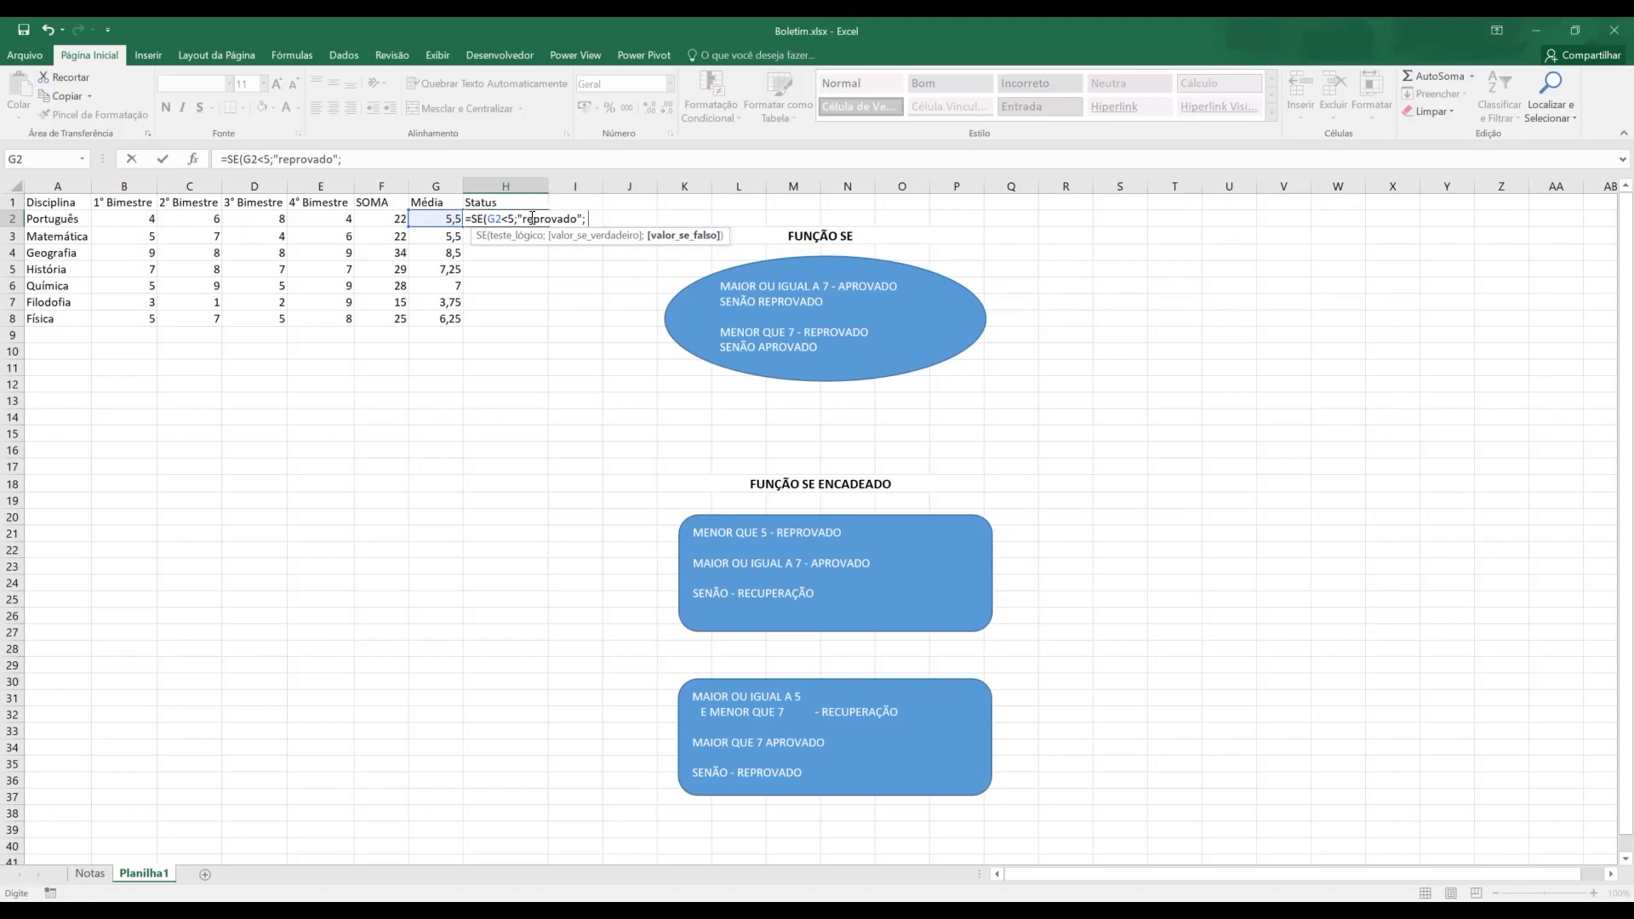
Nest SE(G2>=7;"Aprovado"; "Recuperação") as the false part of the H2 formula.
text(SE()
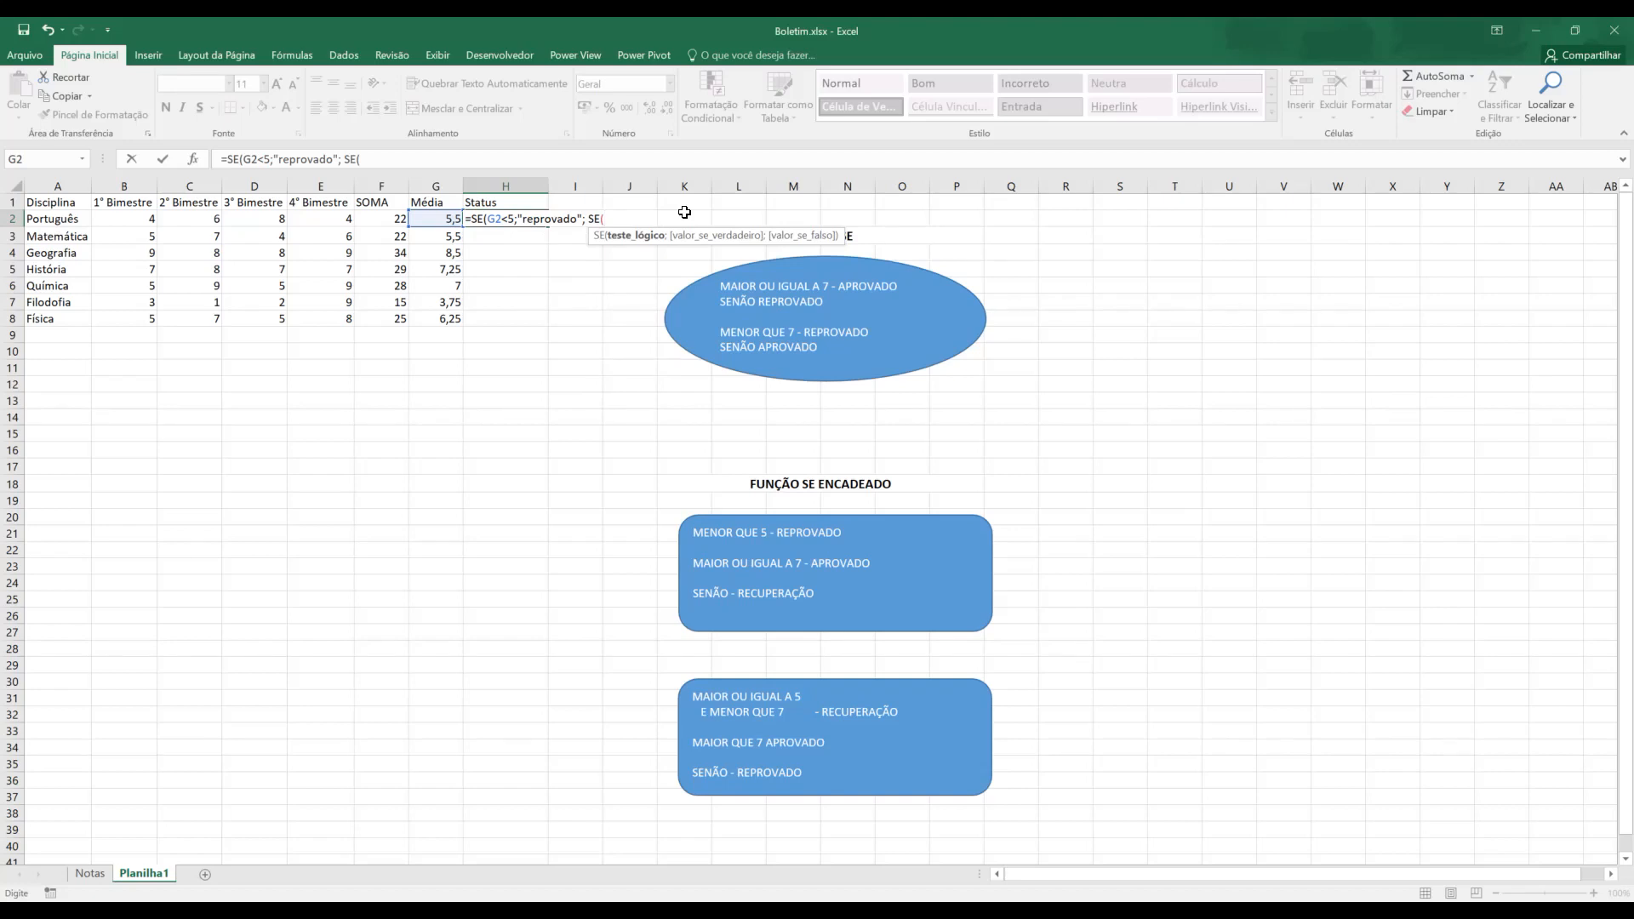
click(428, 218)
text(>=7;)
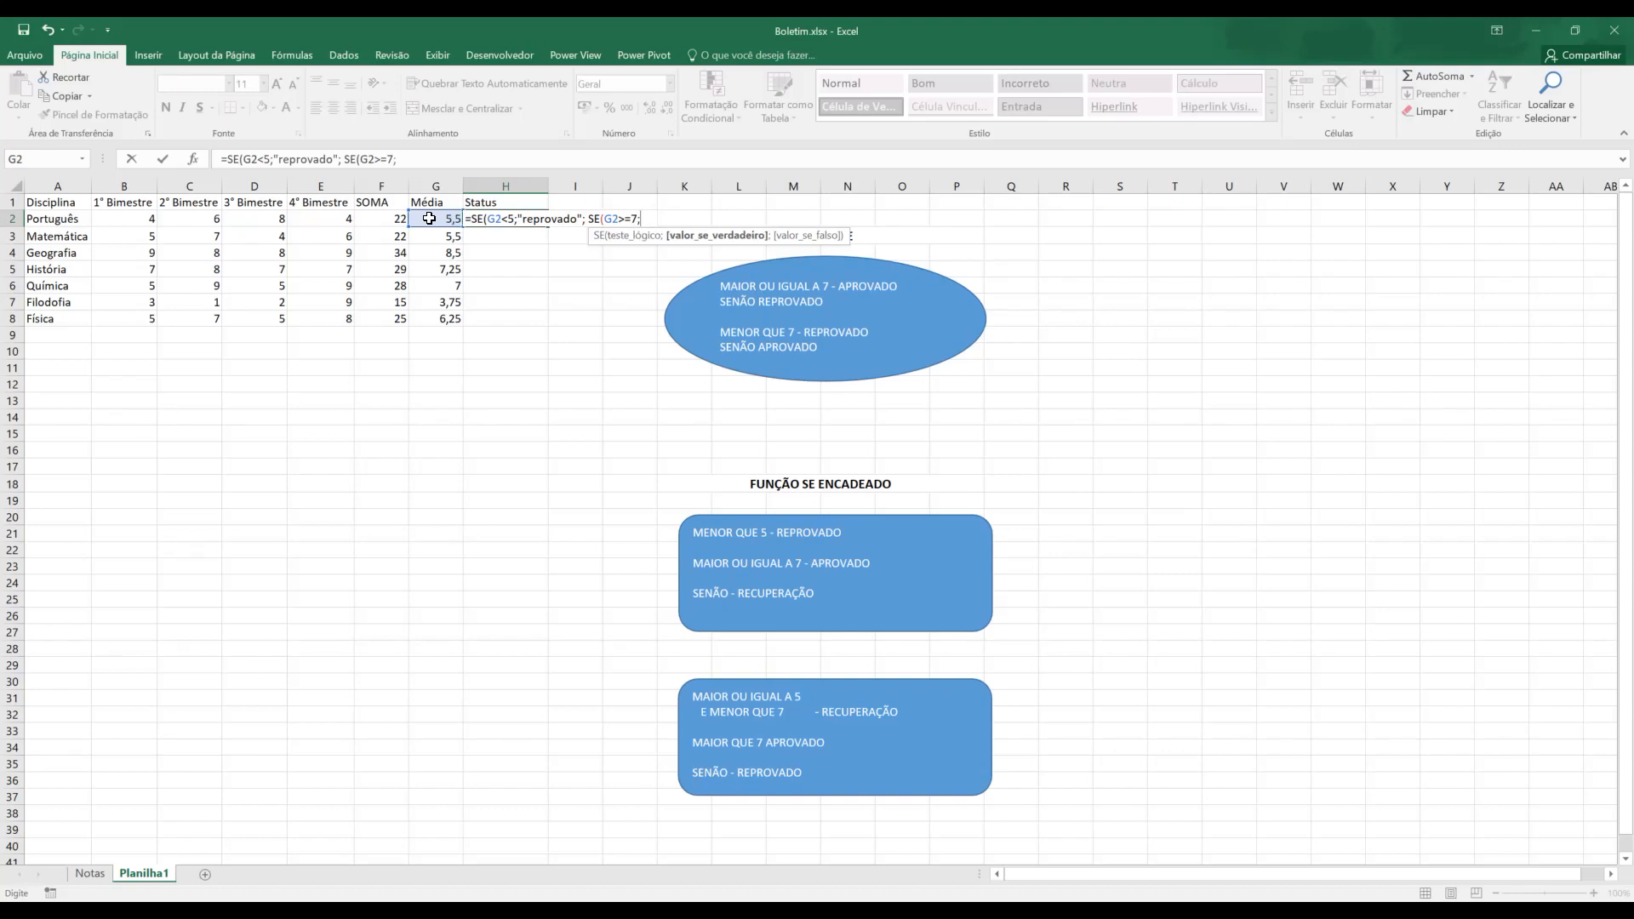
text("Aprovado";)
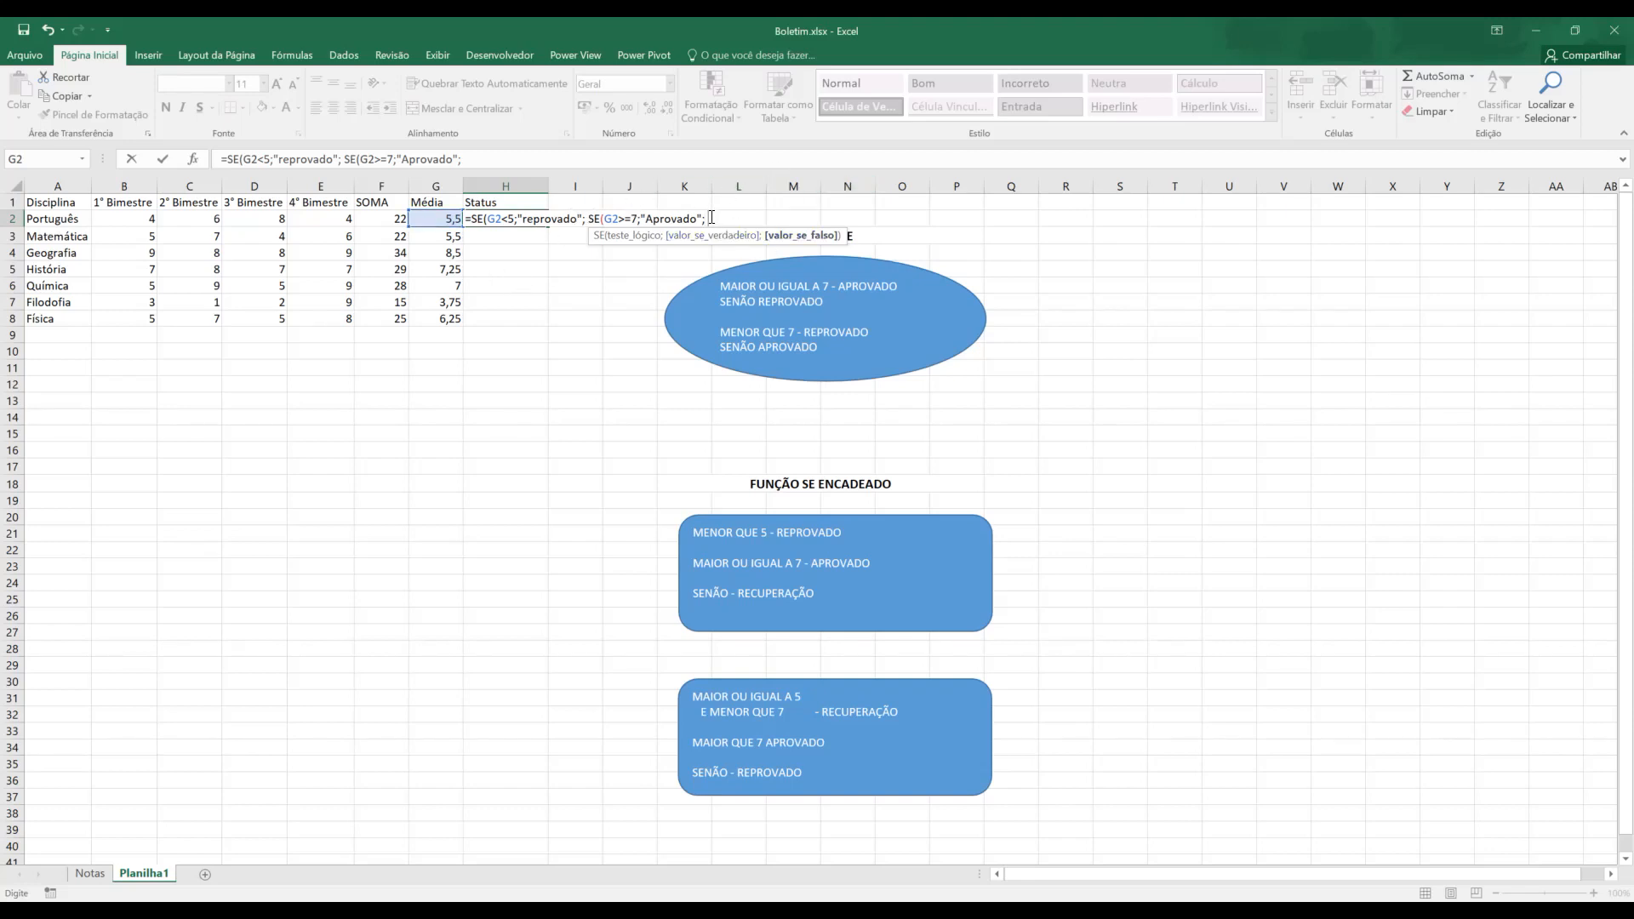
text("Recupera~)
key(BackSpace)
text(ção")
Capitalize the first letter of the true result in the outer SE so it reads "Reprovado".
click(522, 220)
key(Delete)
text(R)
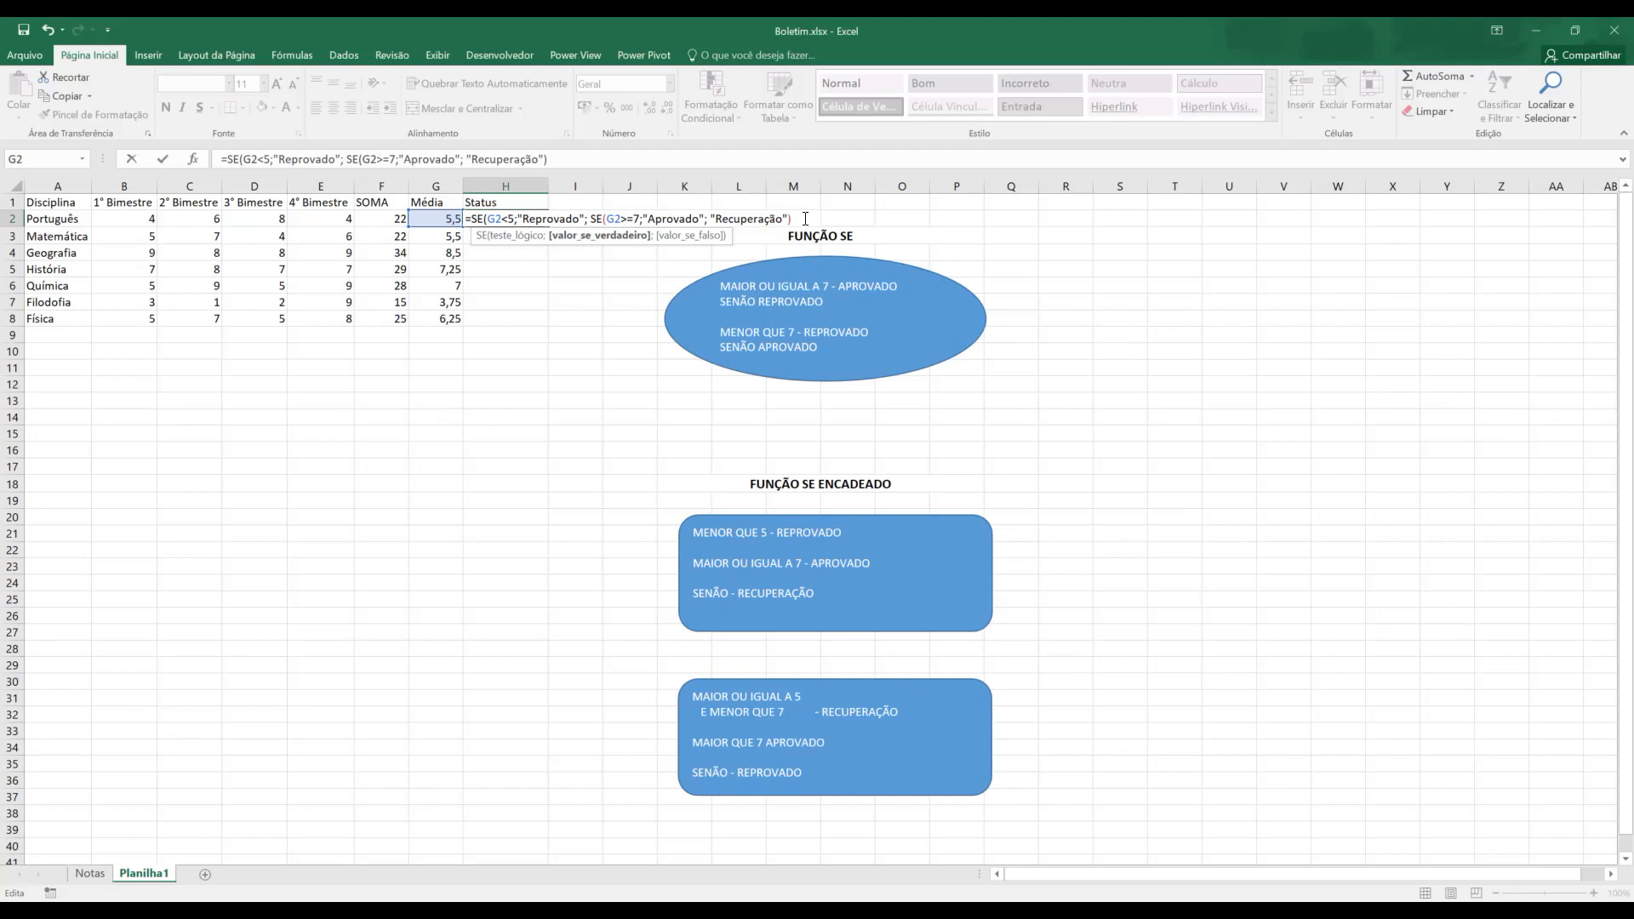
Try to confirm the nested SE formula in H2, declining the suggested correction.
key(Return)
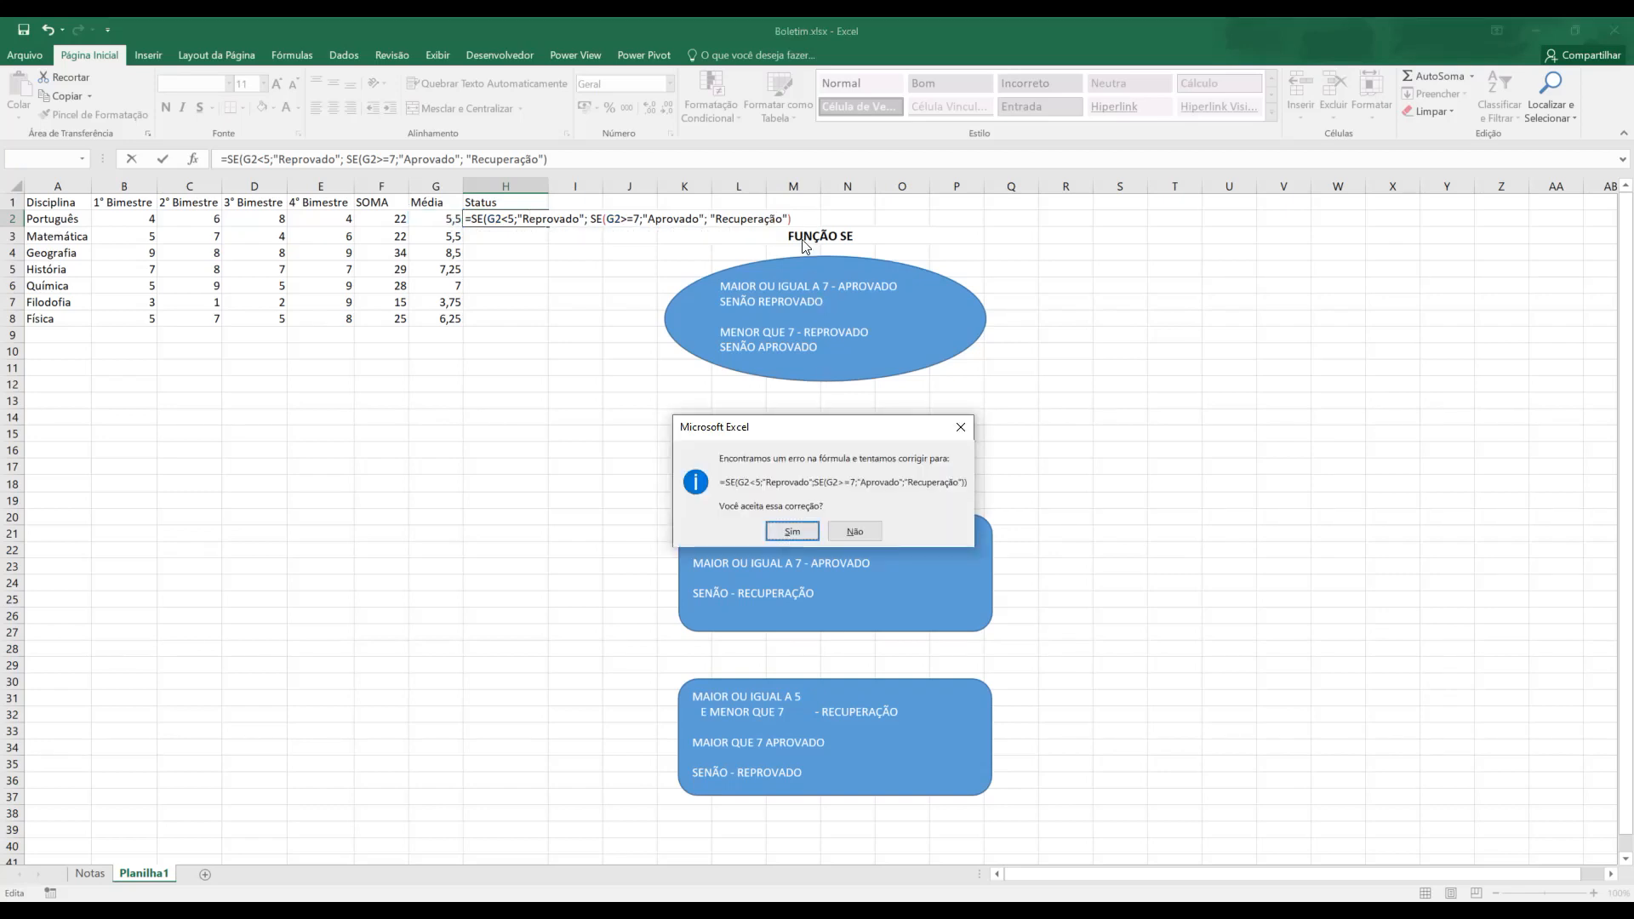
click(961, 427)
key(Return)
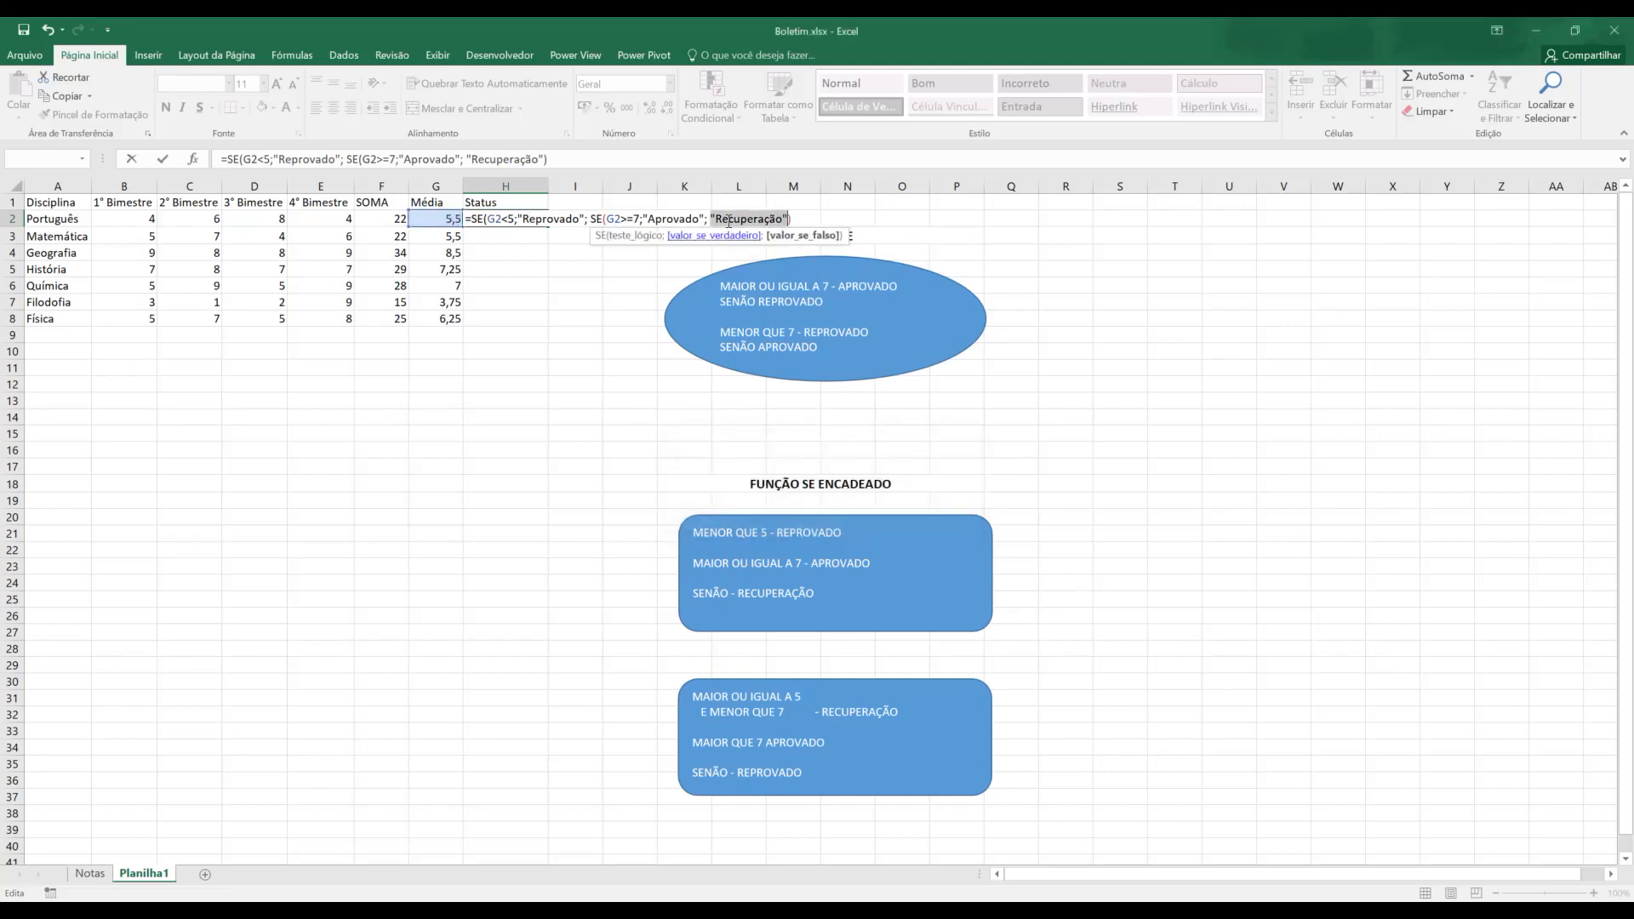
Add the missing closing parenthesis at the end of the nested SE formula in H2 and confirm it.
click(491, 223)
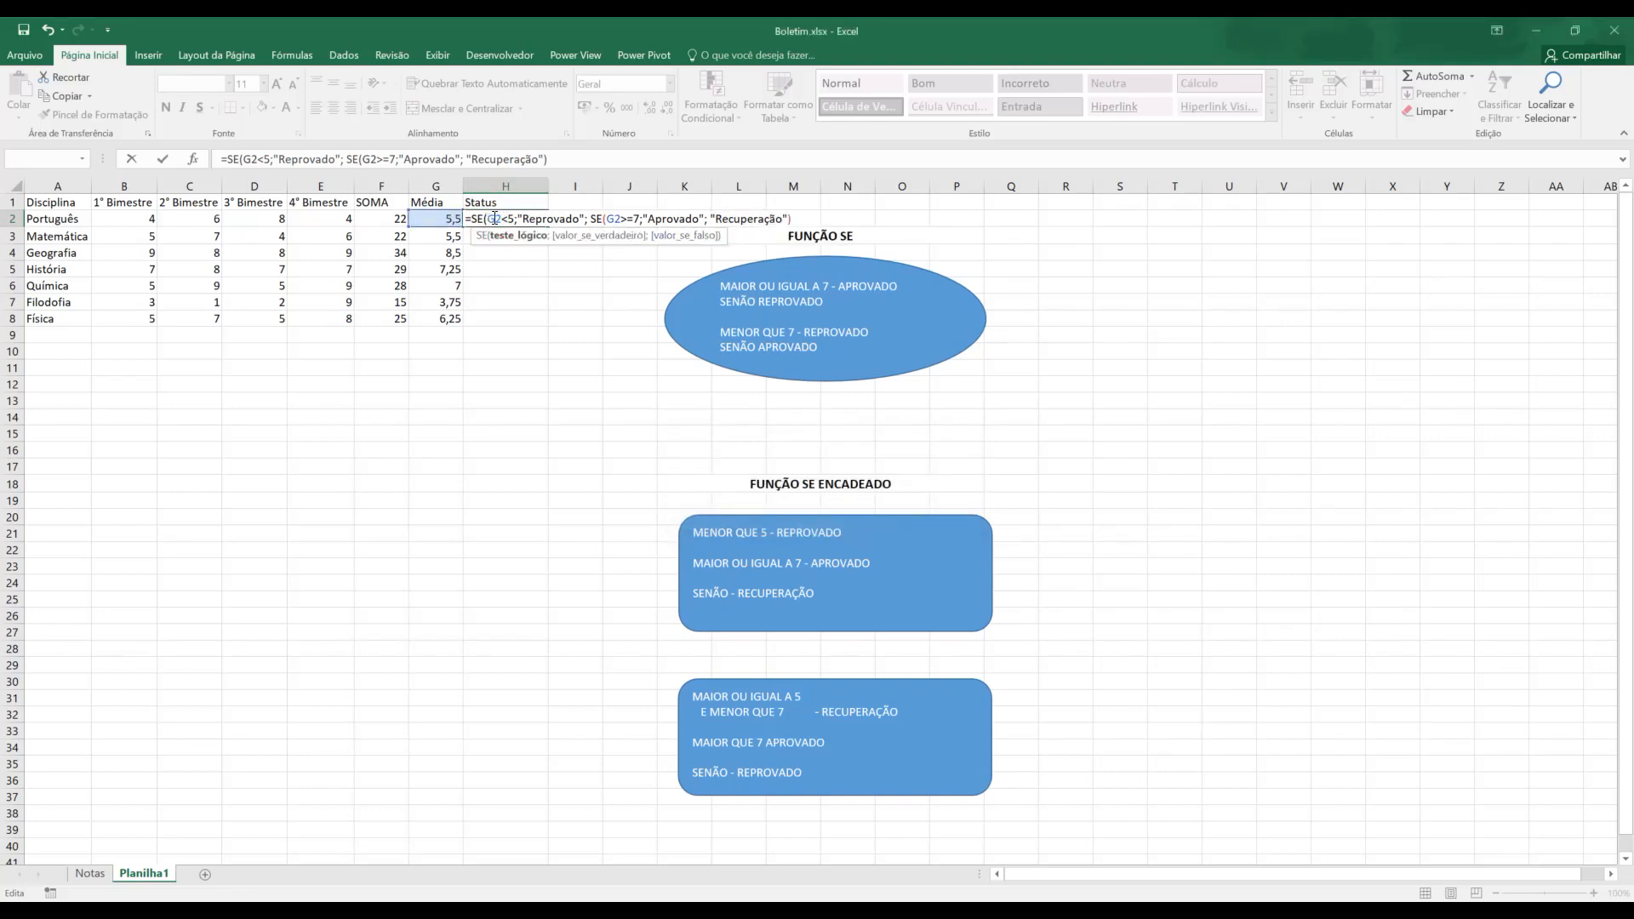
click(608, 220)
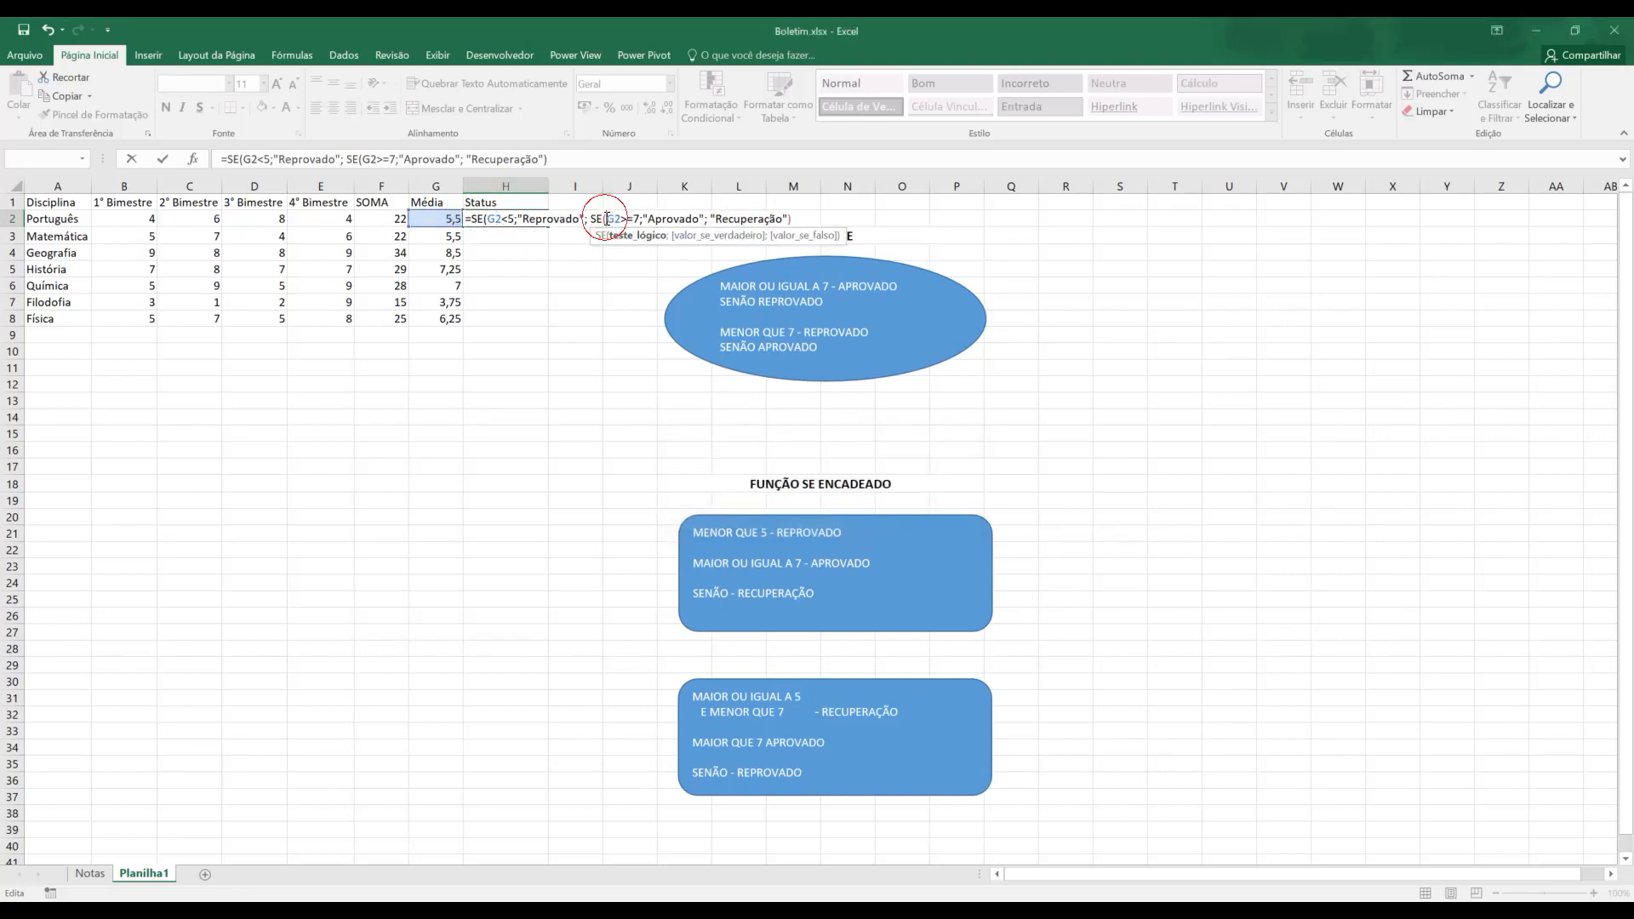
click(796, 218)
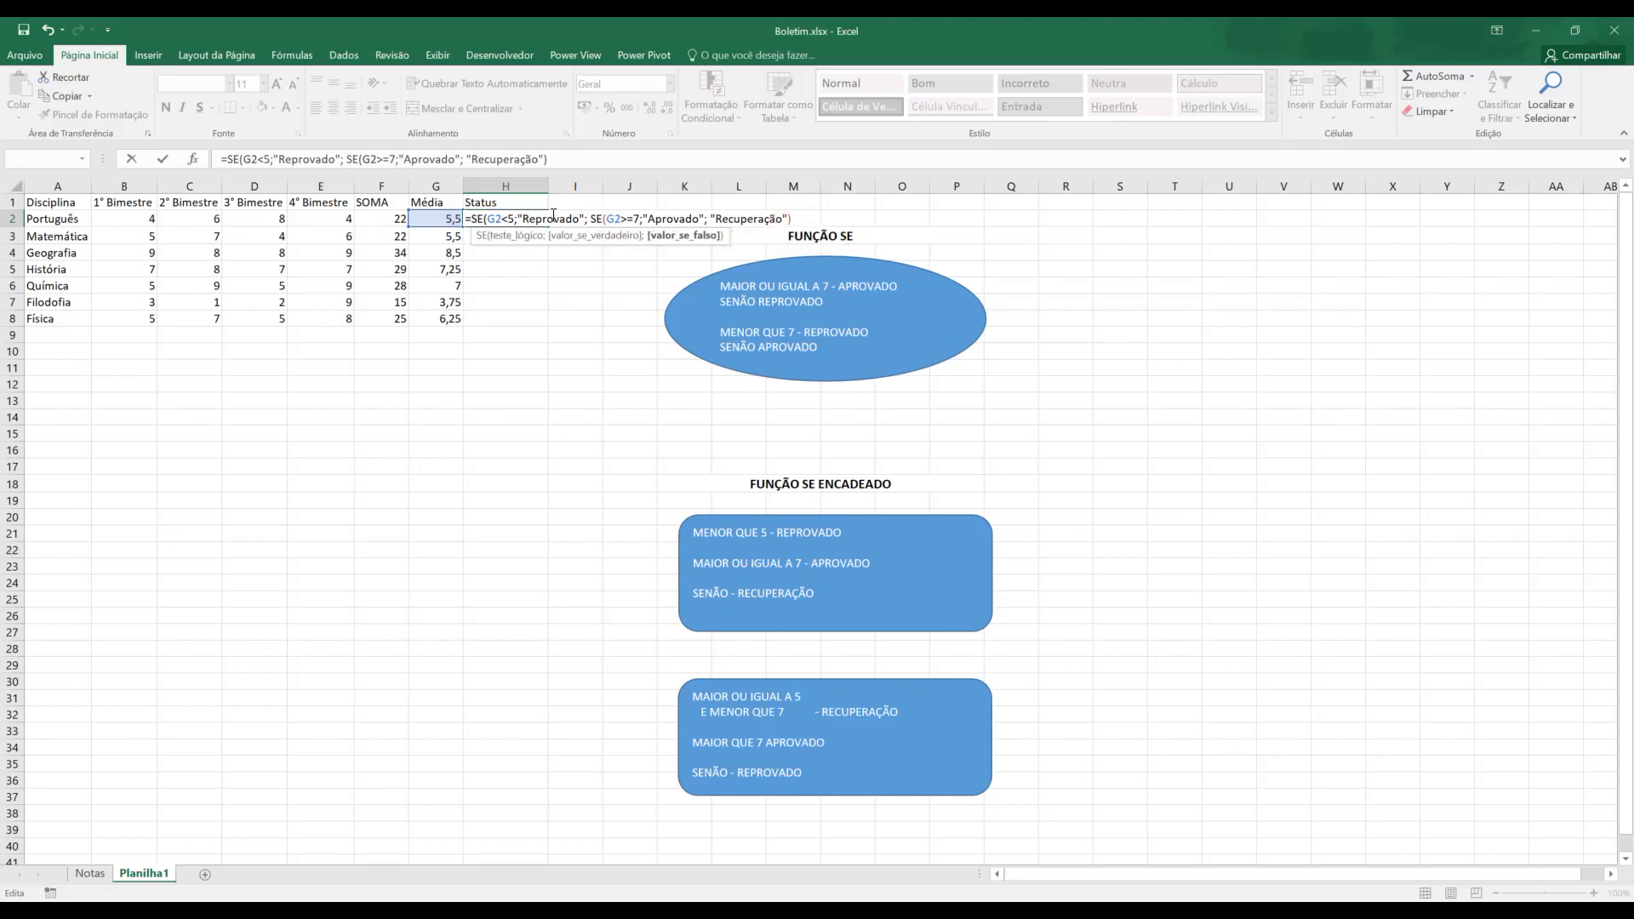
click(490, 221)
click(796, 219)
click(825, 212)
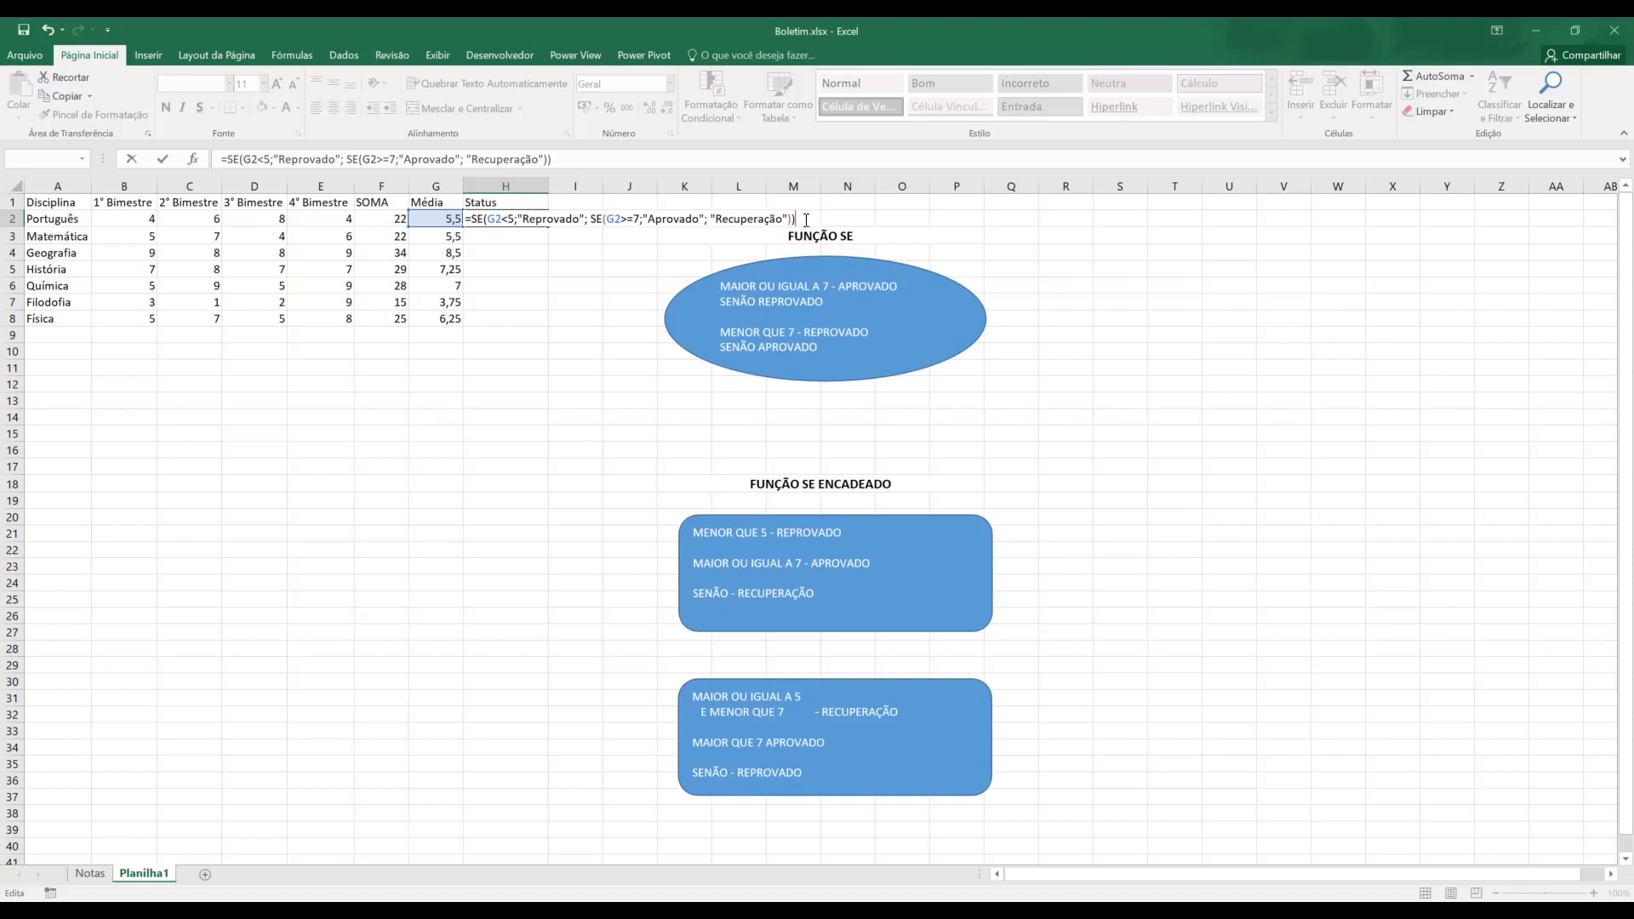
click(488, 215)
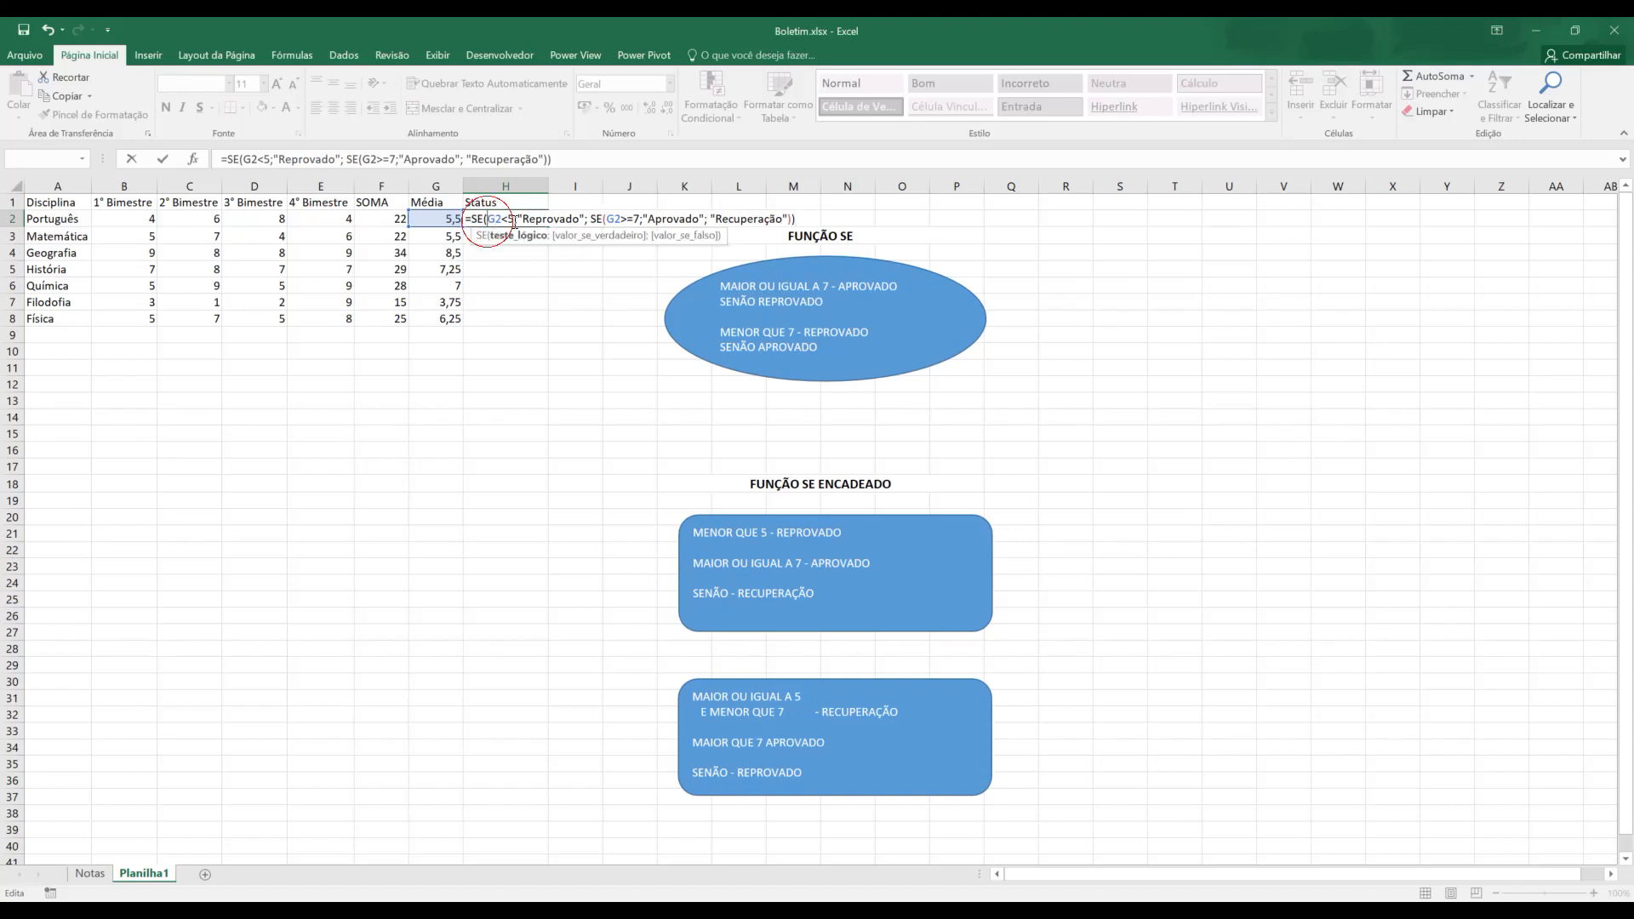
click(788, 219)
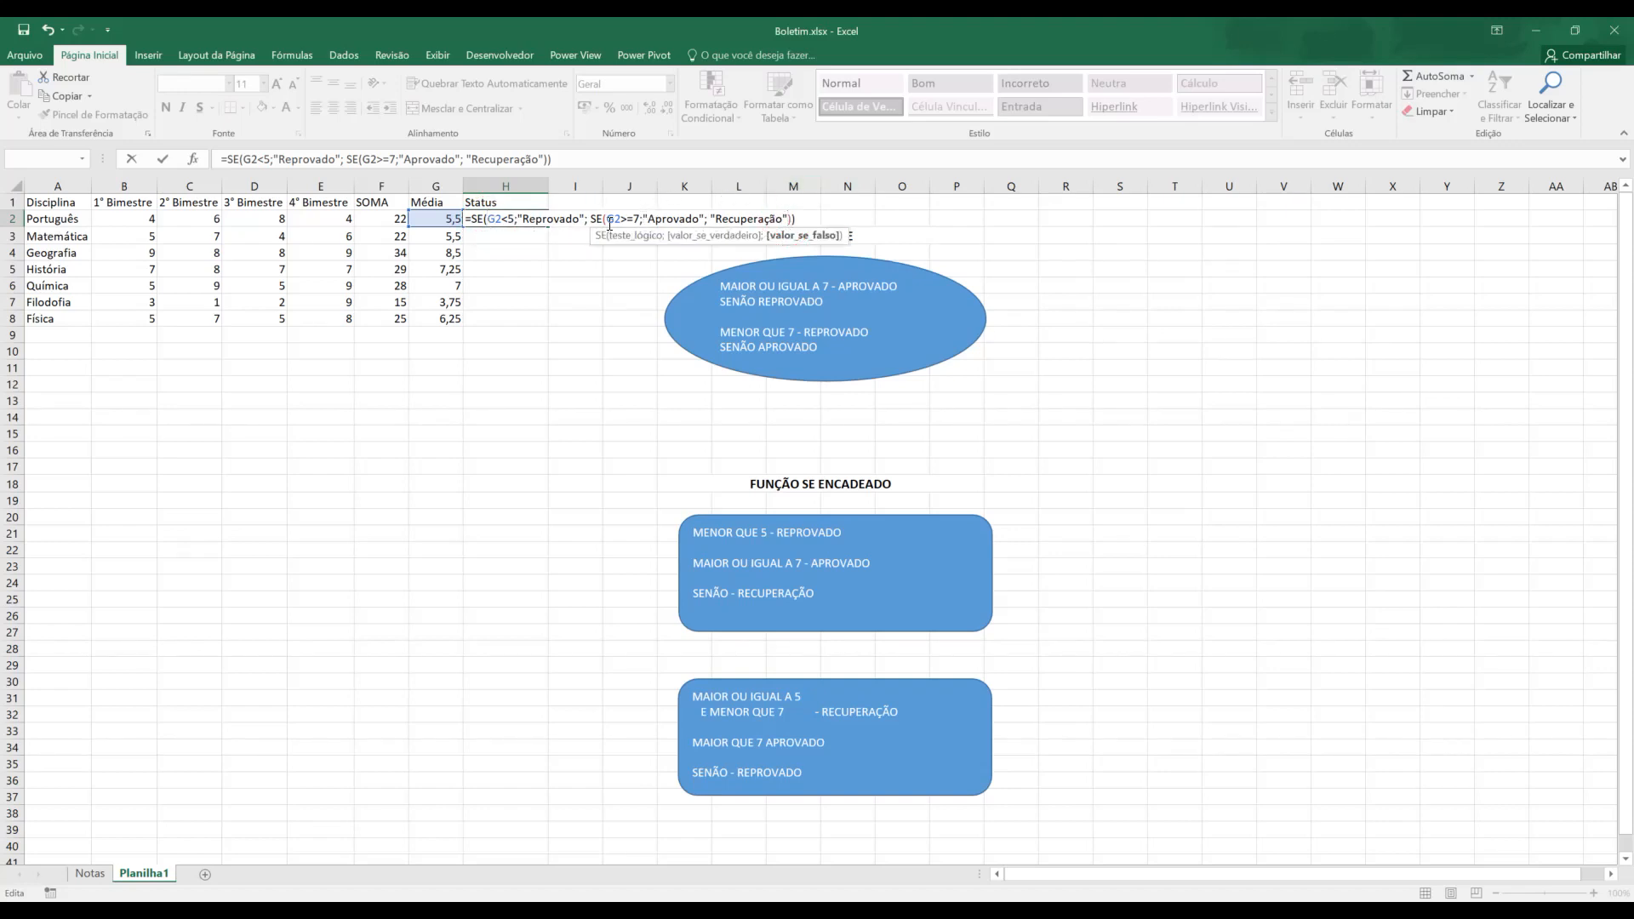
click(826, 218)
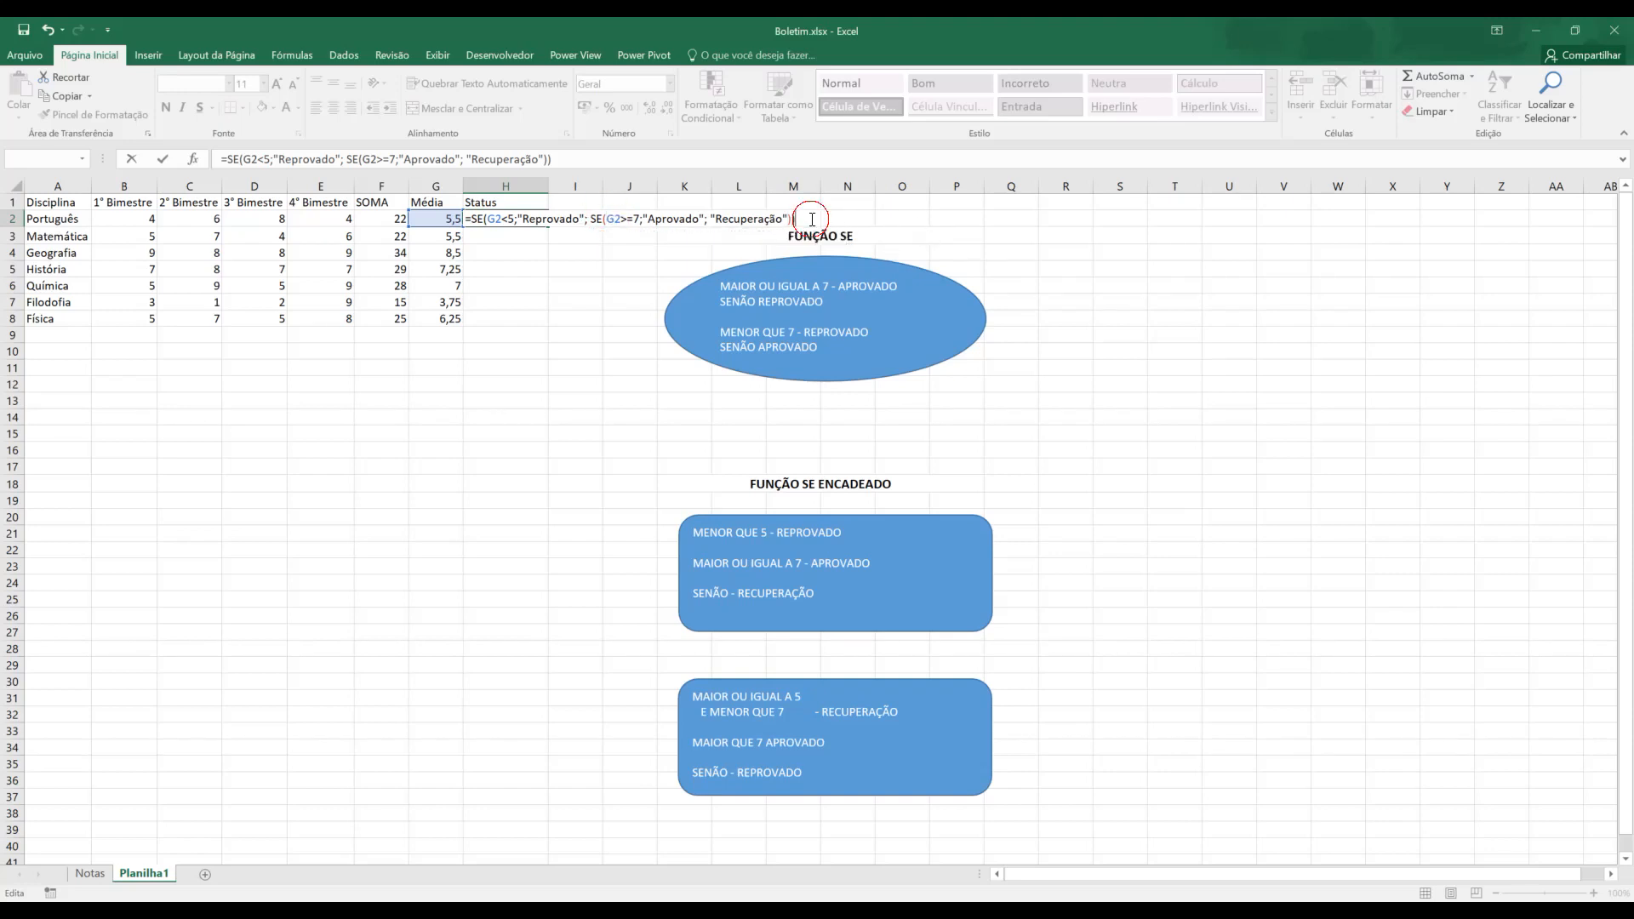
key(ctrl+Return)
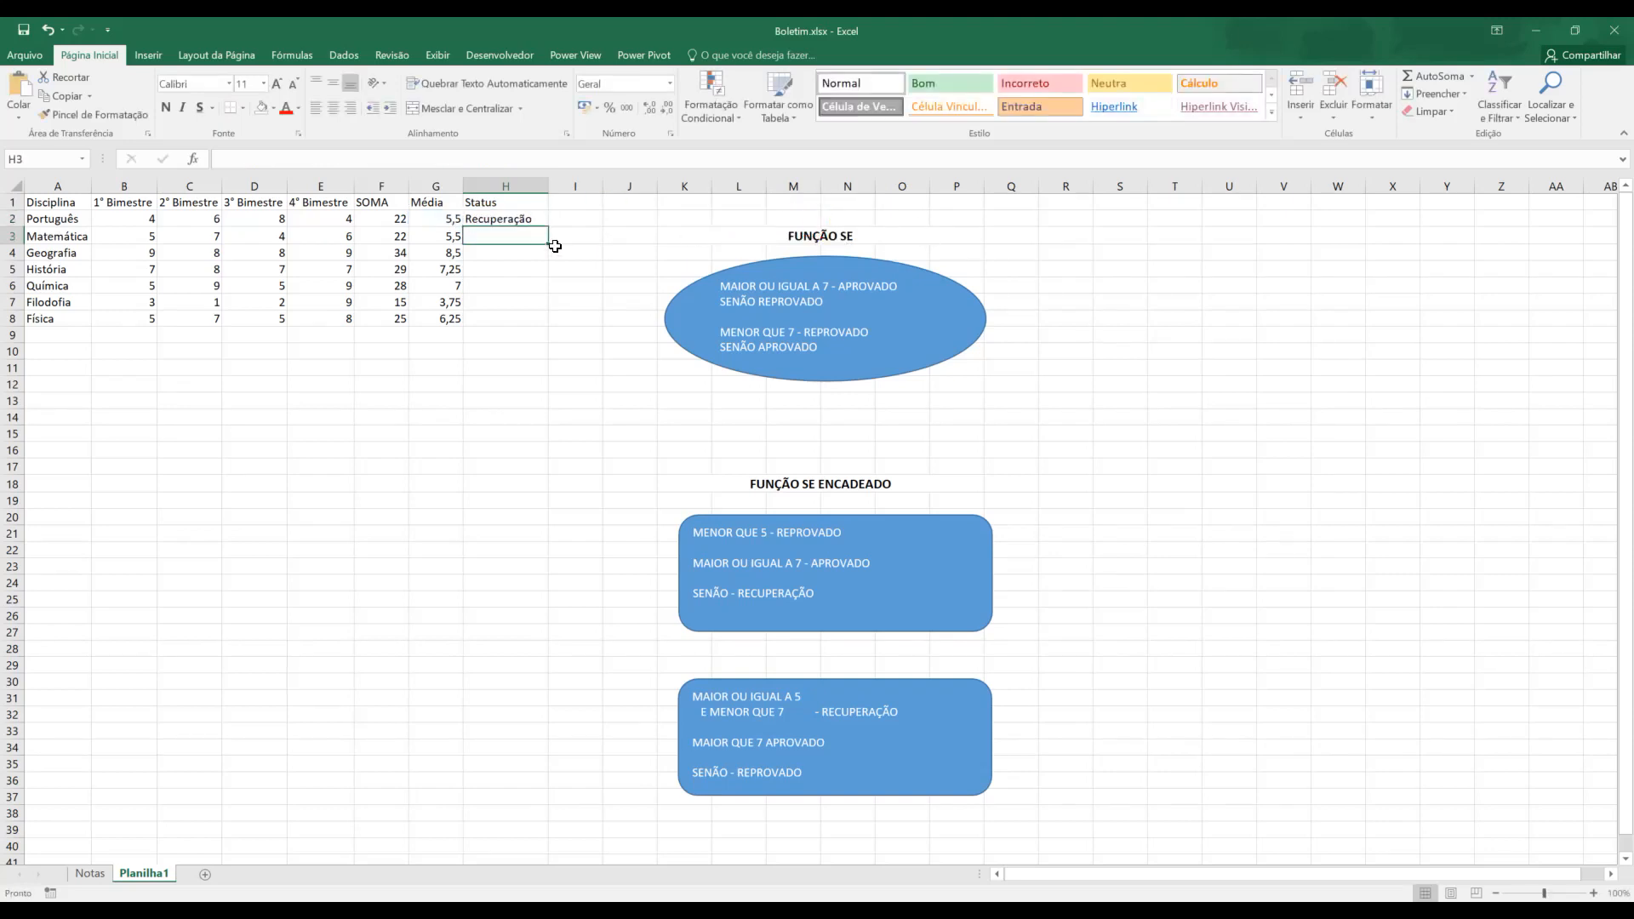
Fill the H2 formula down through H8 and check the copied formulas in H3, H7 and H8.
drag(546, 228, 530, 325)
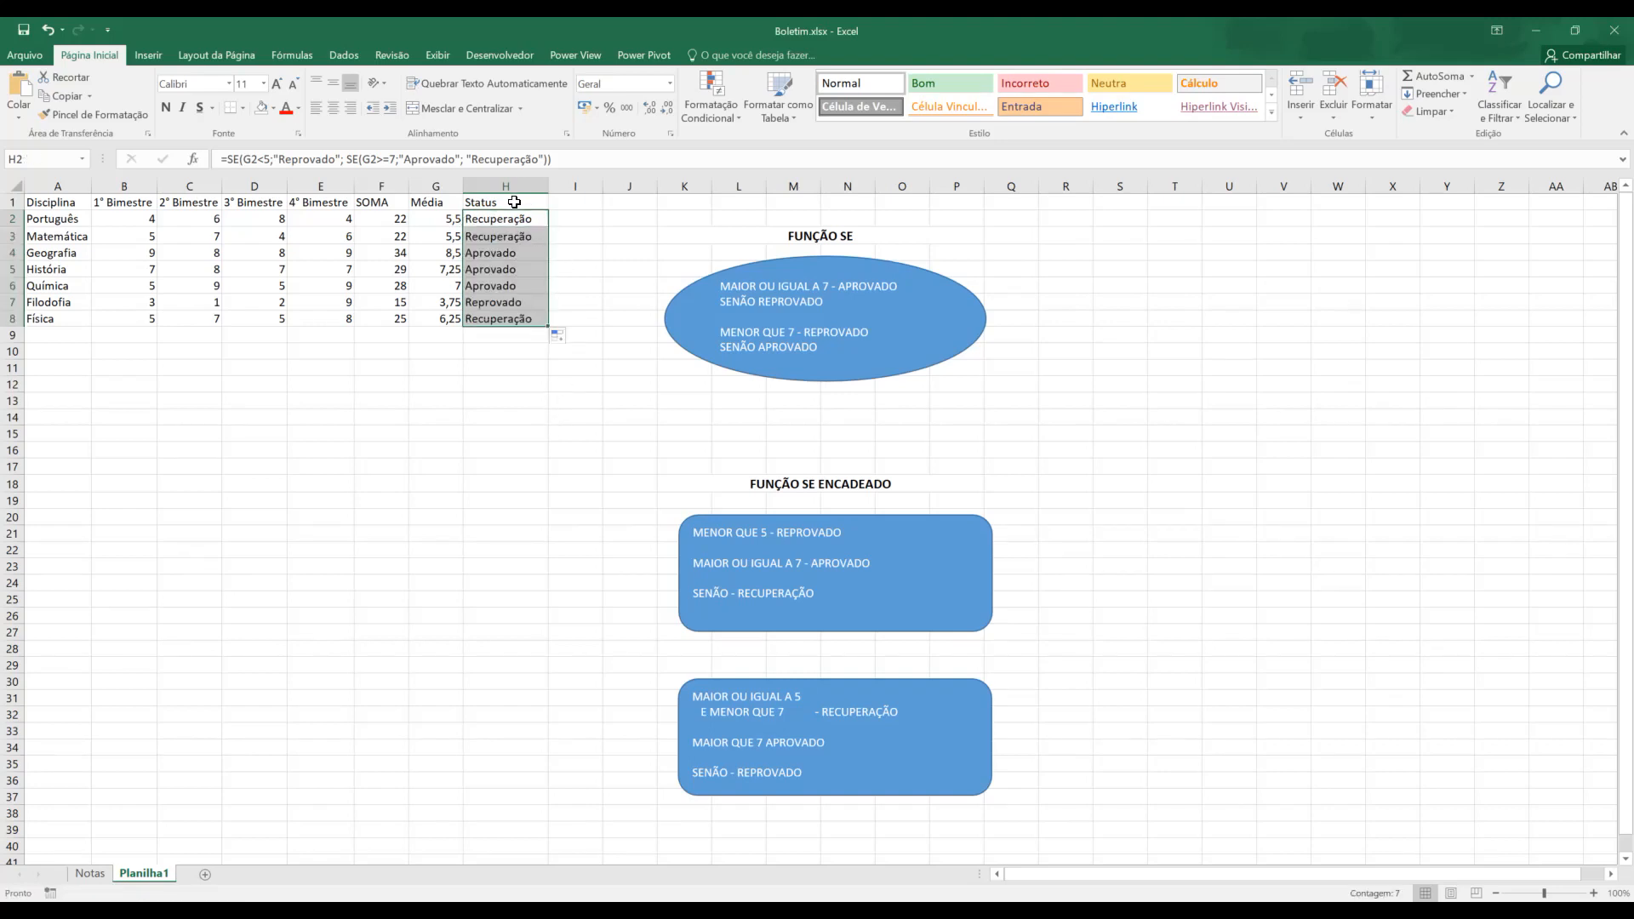
click(509, 233)
click(496, 302)
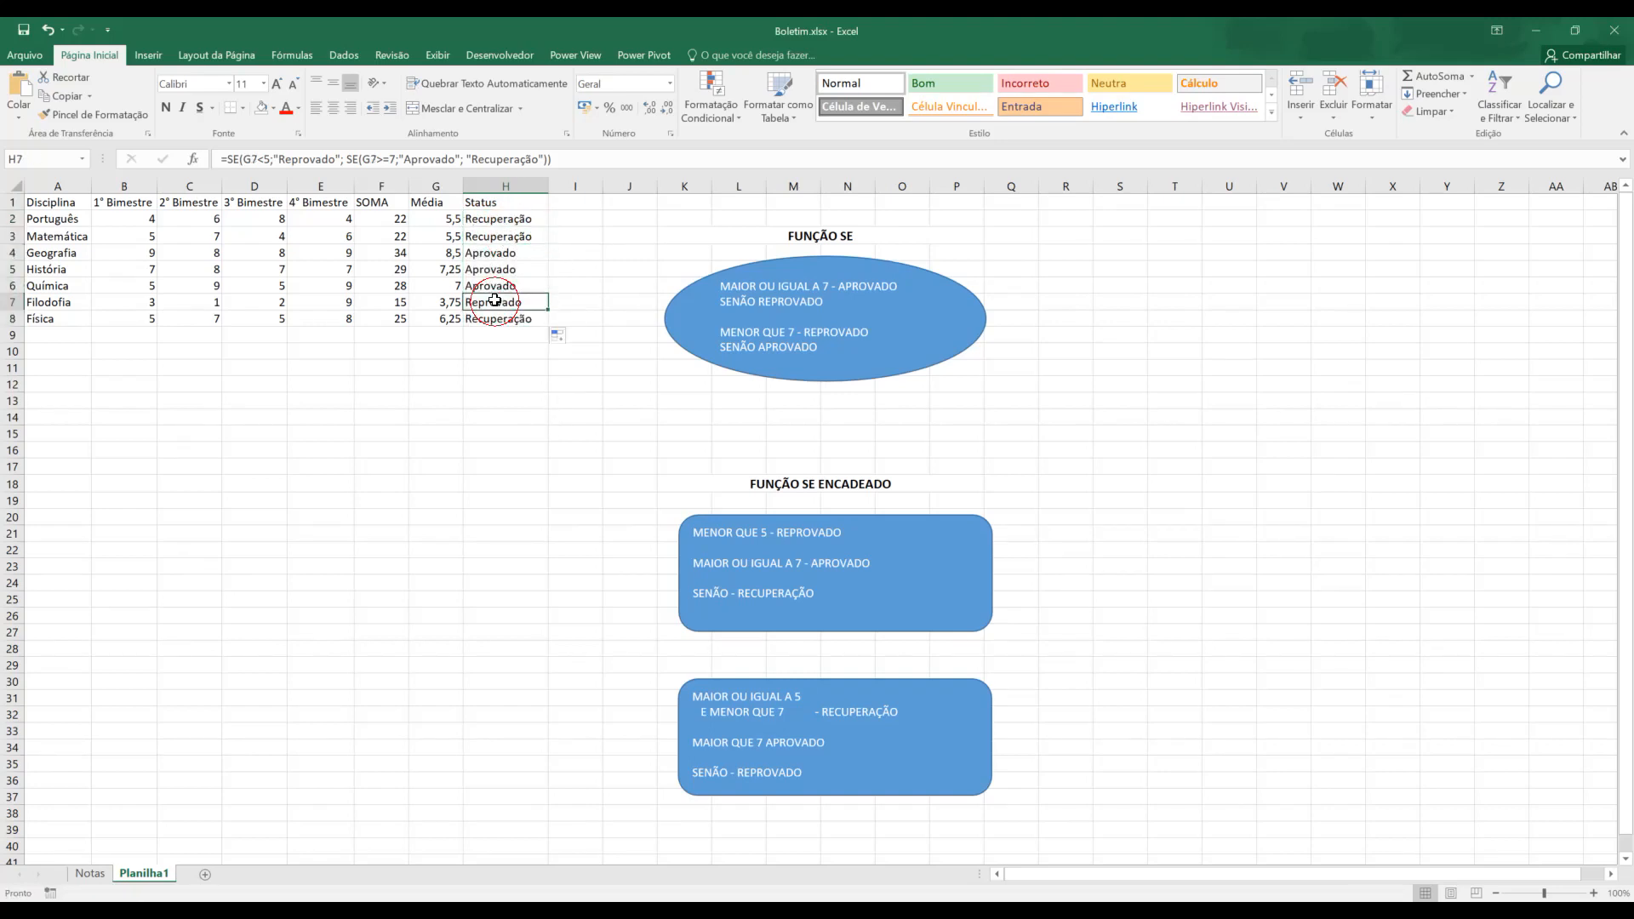
click(486, 323)
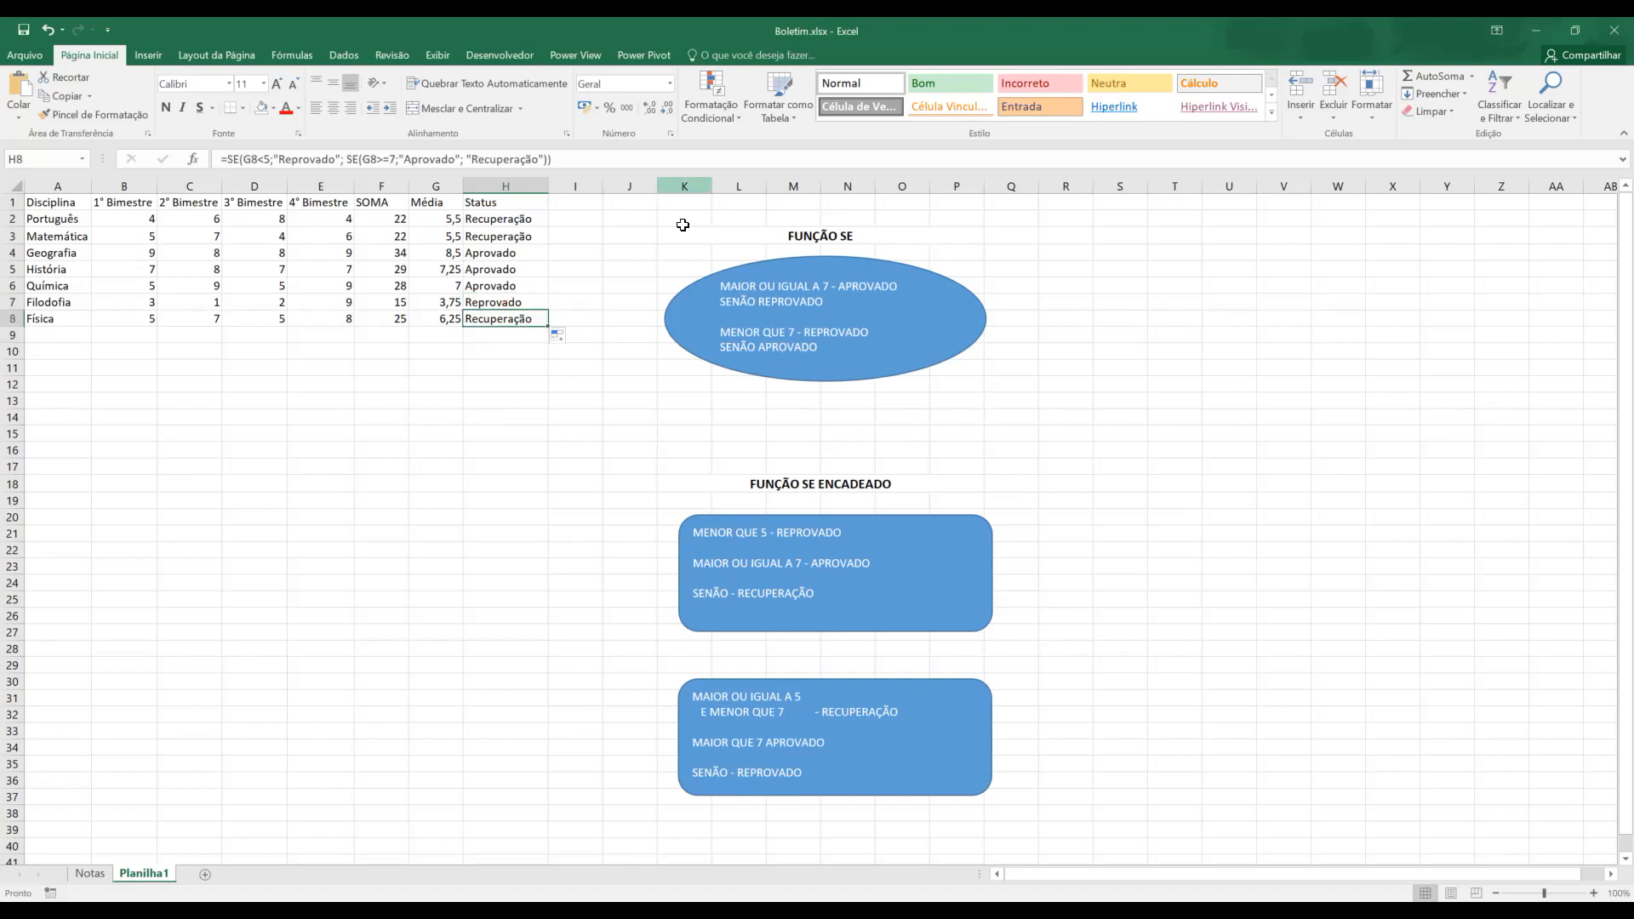
Clear Status cells H2:H8 and start a new SE formula in H2 with the test E(G2>=5;G2<7).
drag(539, 219, 539, 321)
key(Delete)
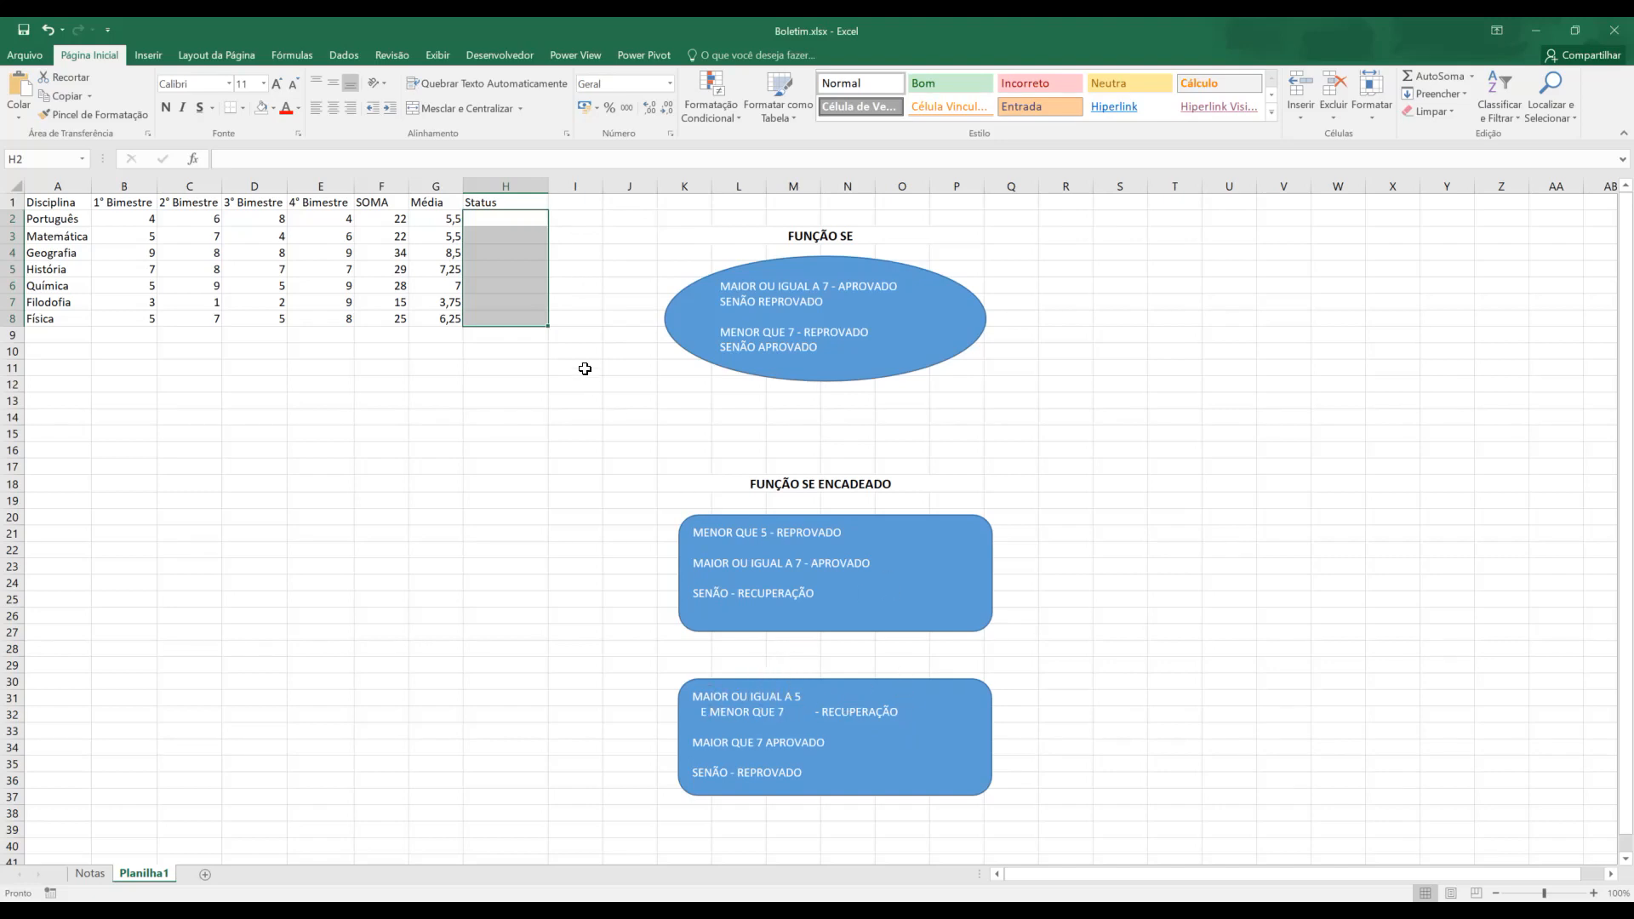
click(511, 224)
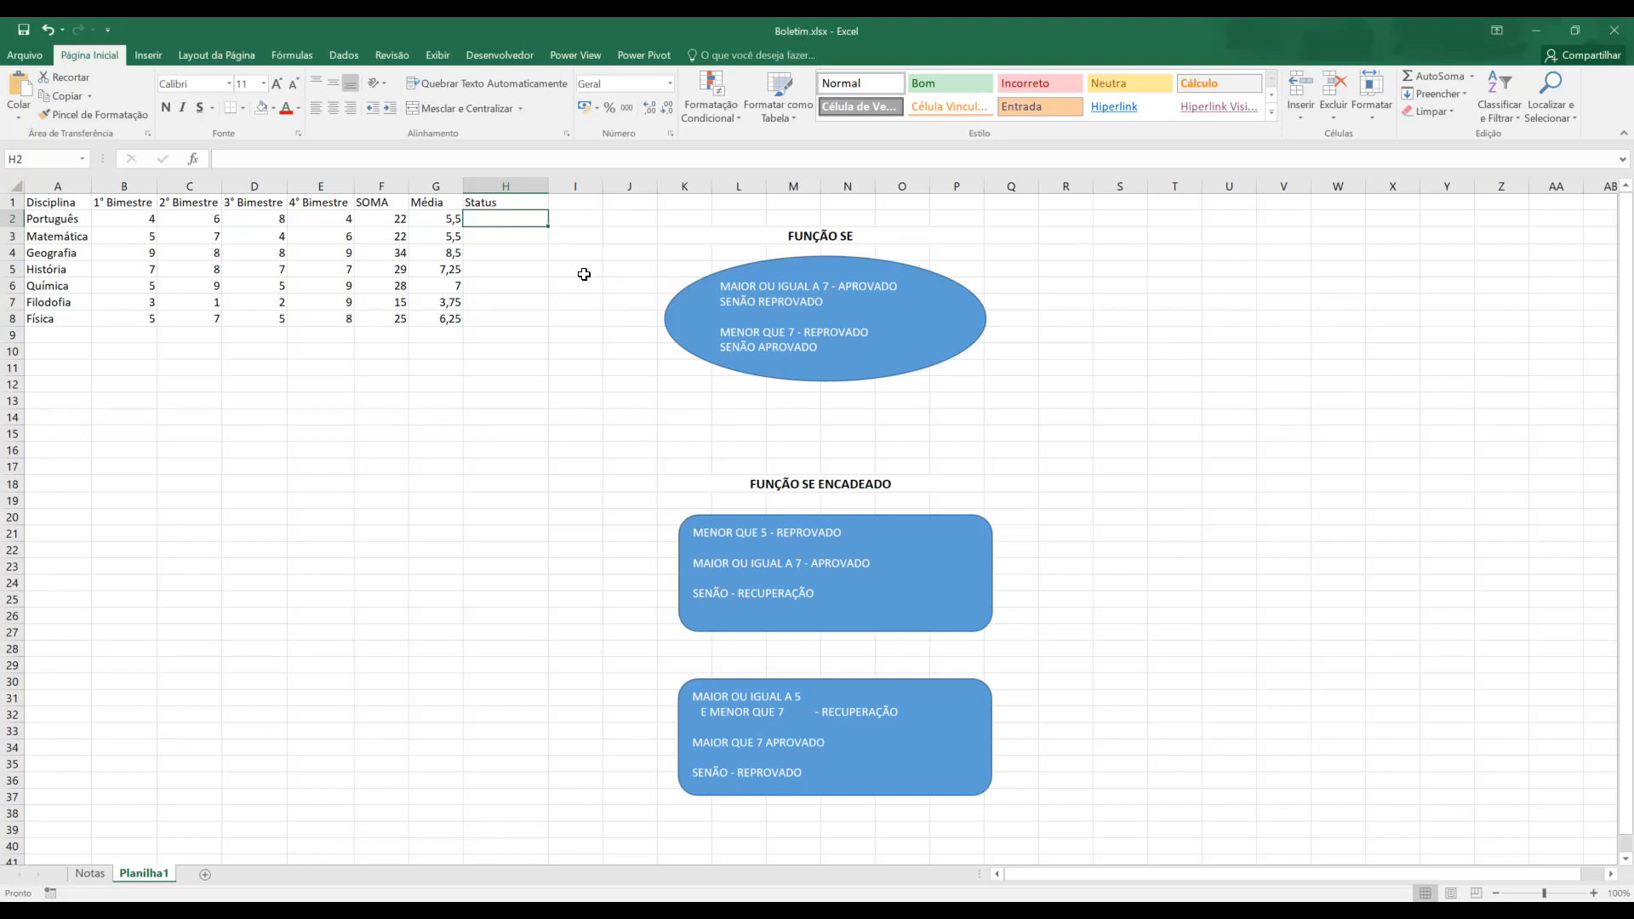
text(=SE()
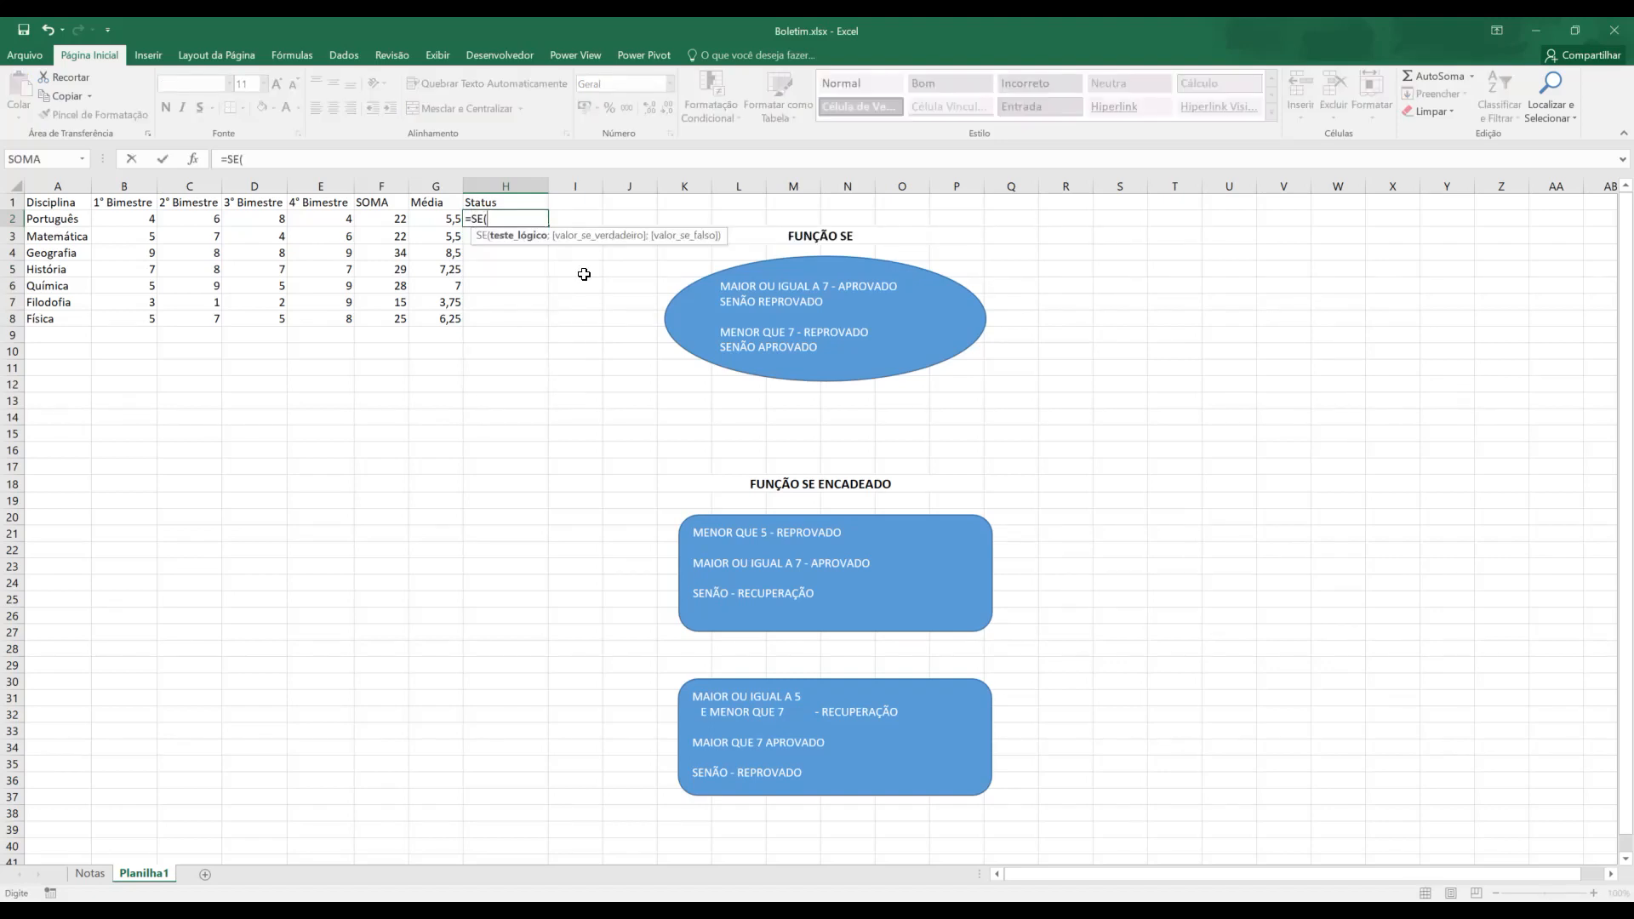
text(E()
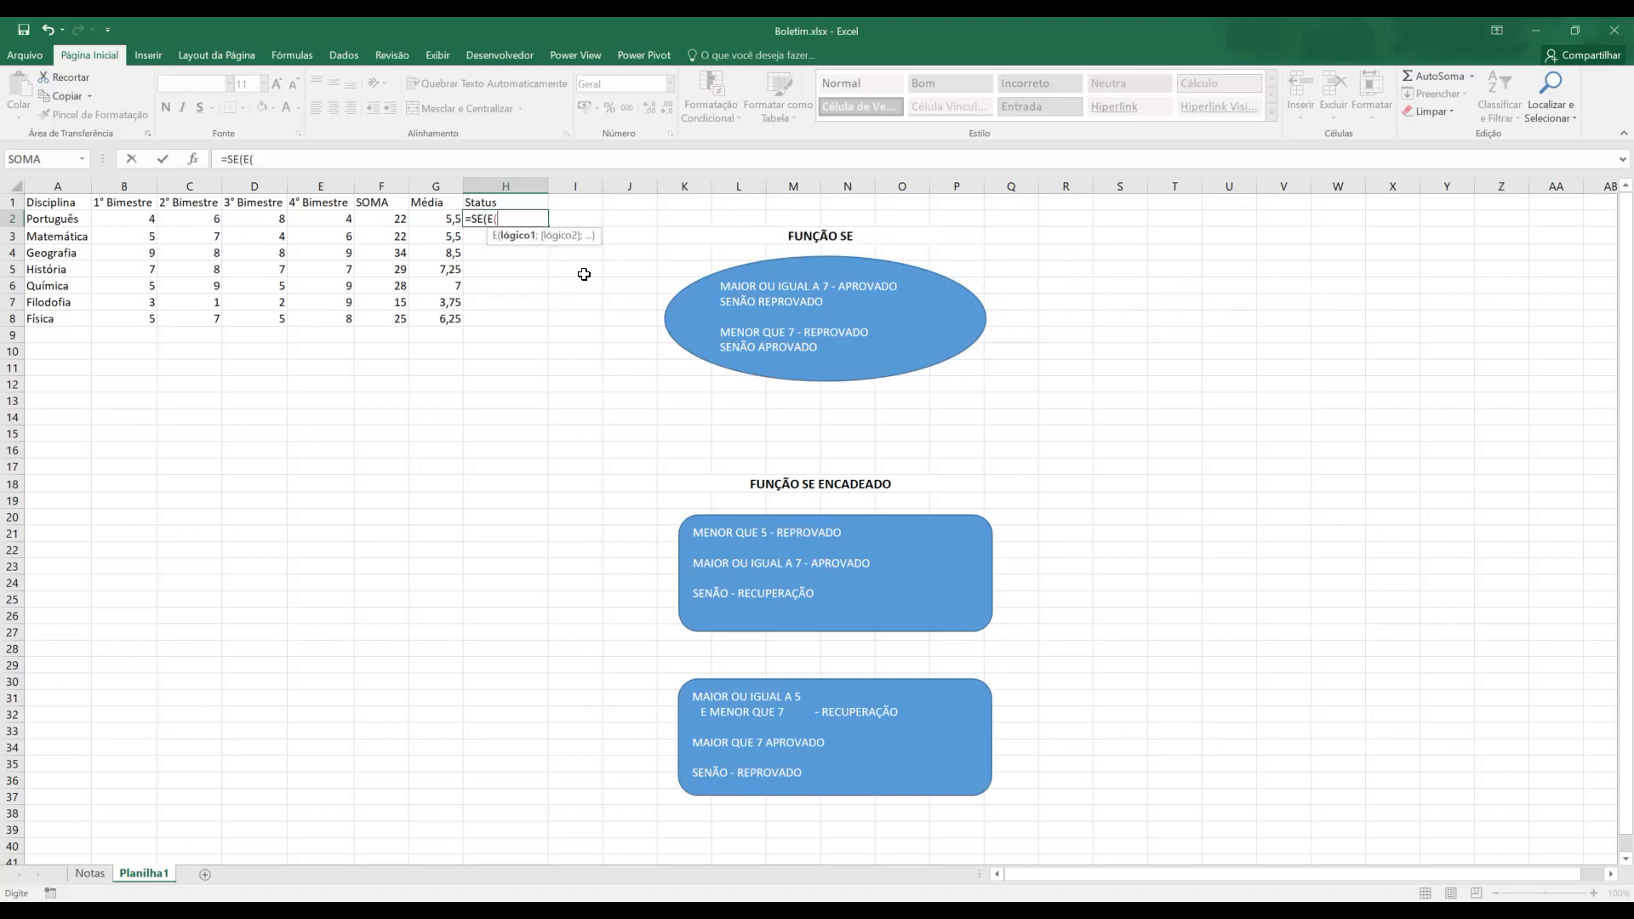
click(451, 220)
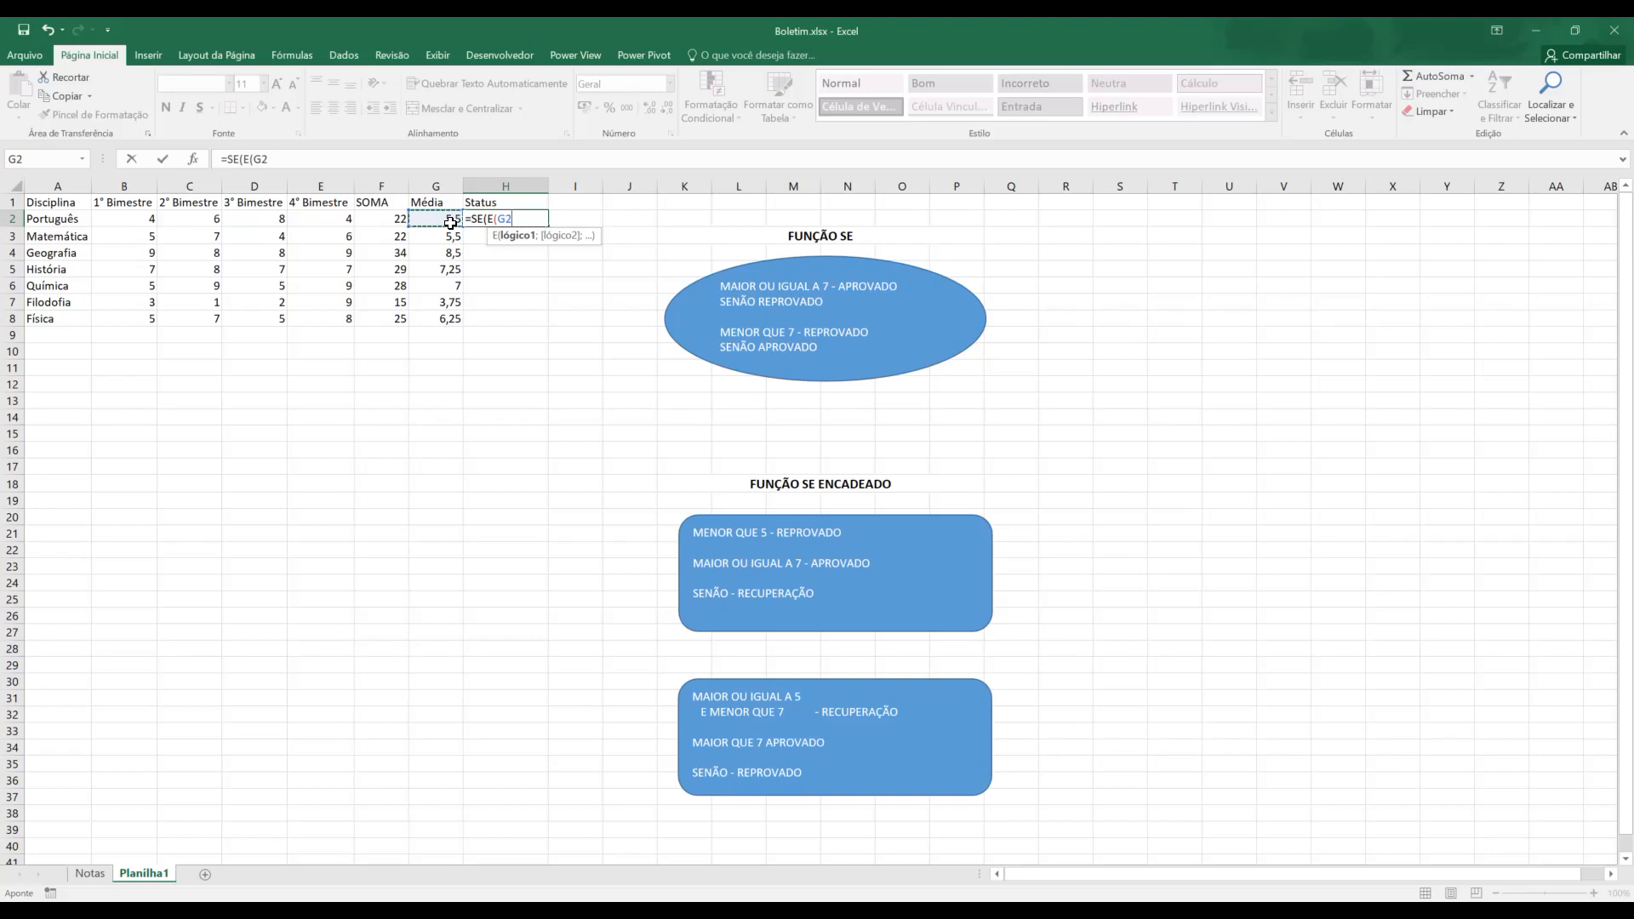
text(>=5;)
click(451, 222)
text(<)
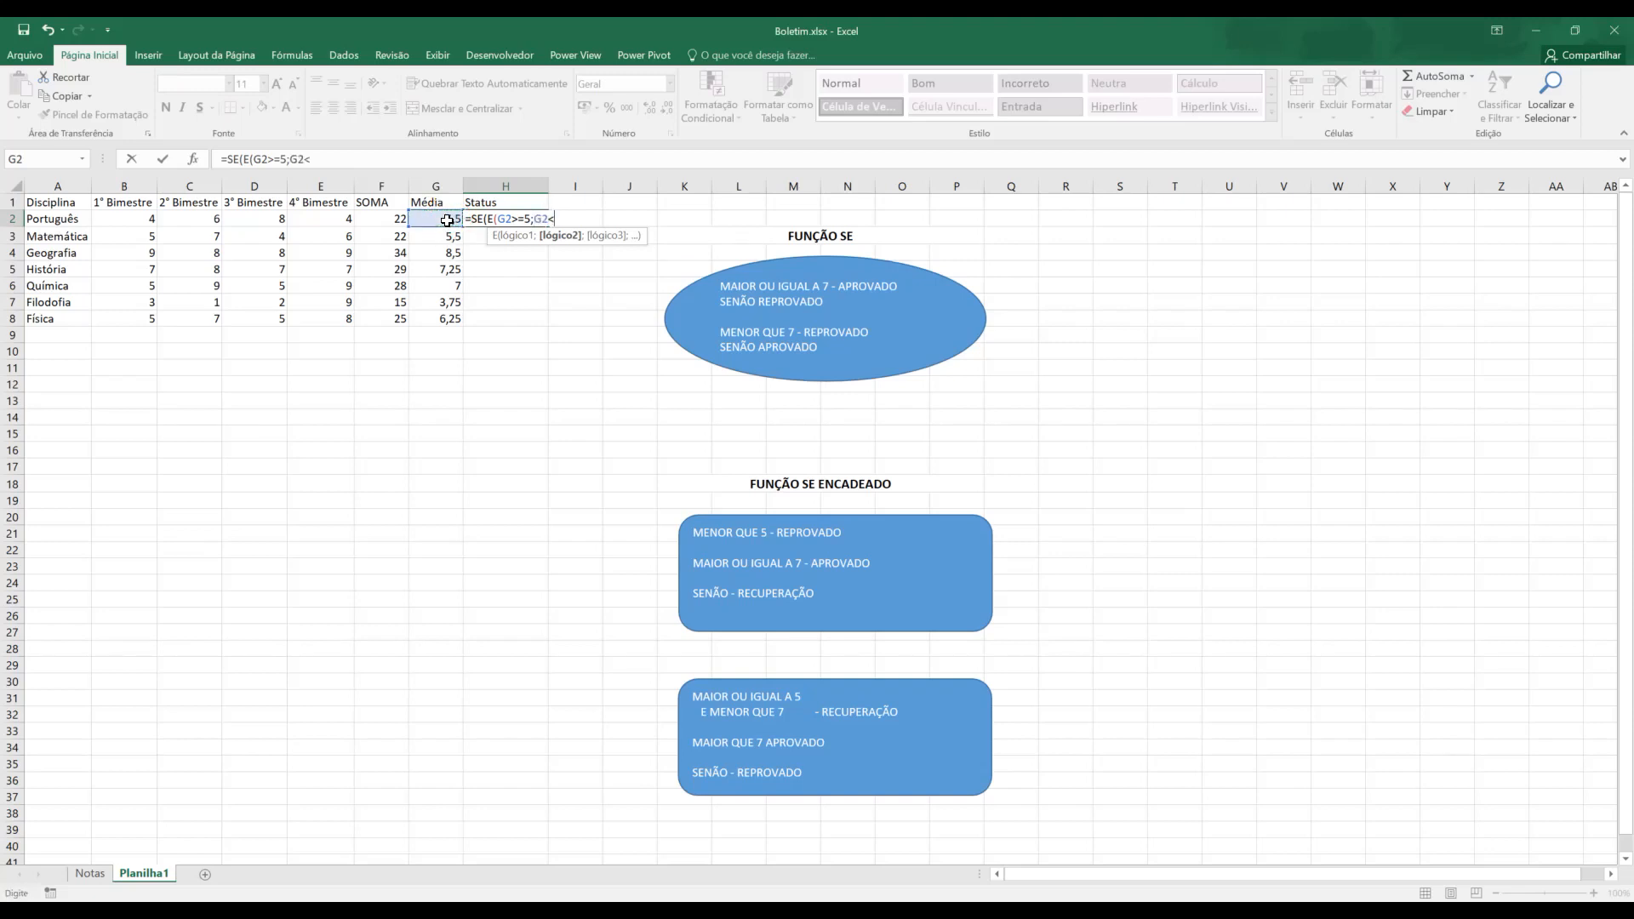
text(7))
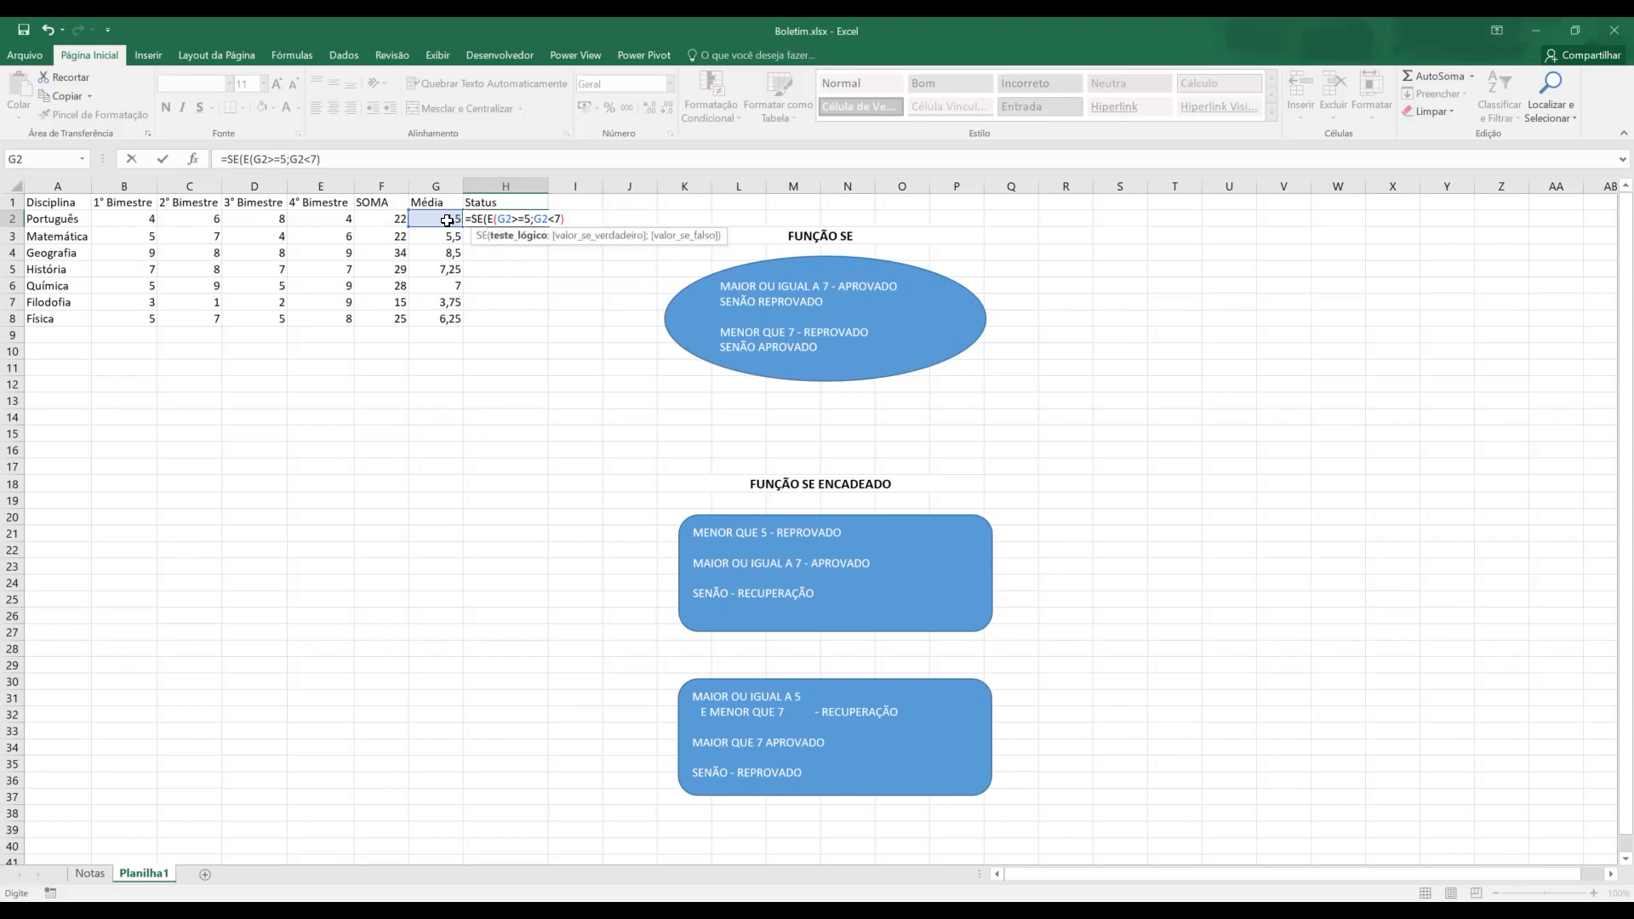
Complete the H2 formula with "Recuperação" as the true result and SE(G2>=7; "Aprovado"; "Reprovado") as the false part.
text(; "Recuperação";)
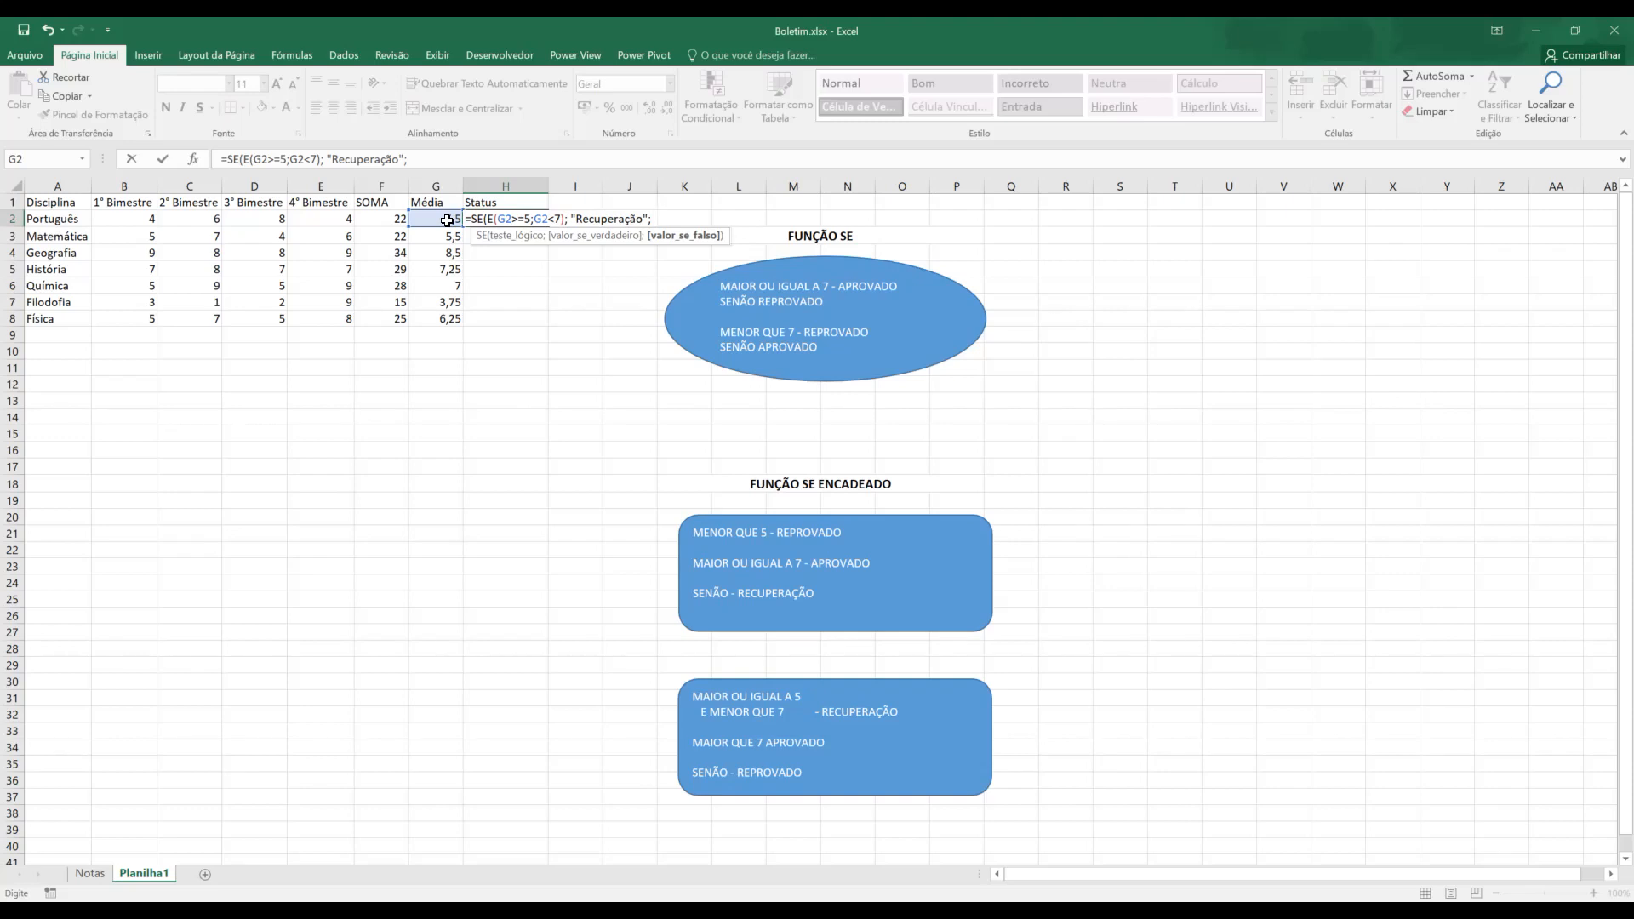
text(SE()
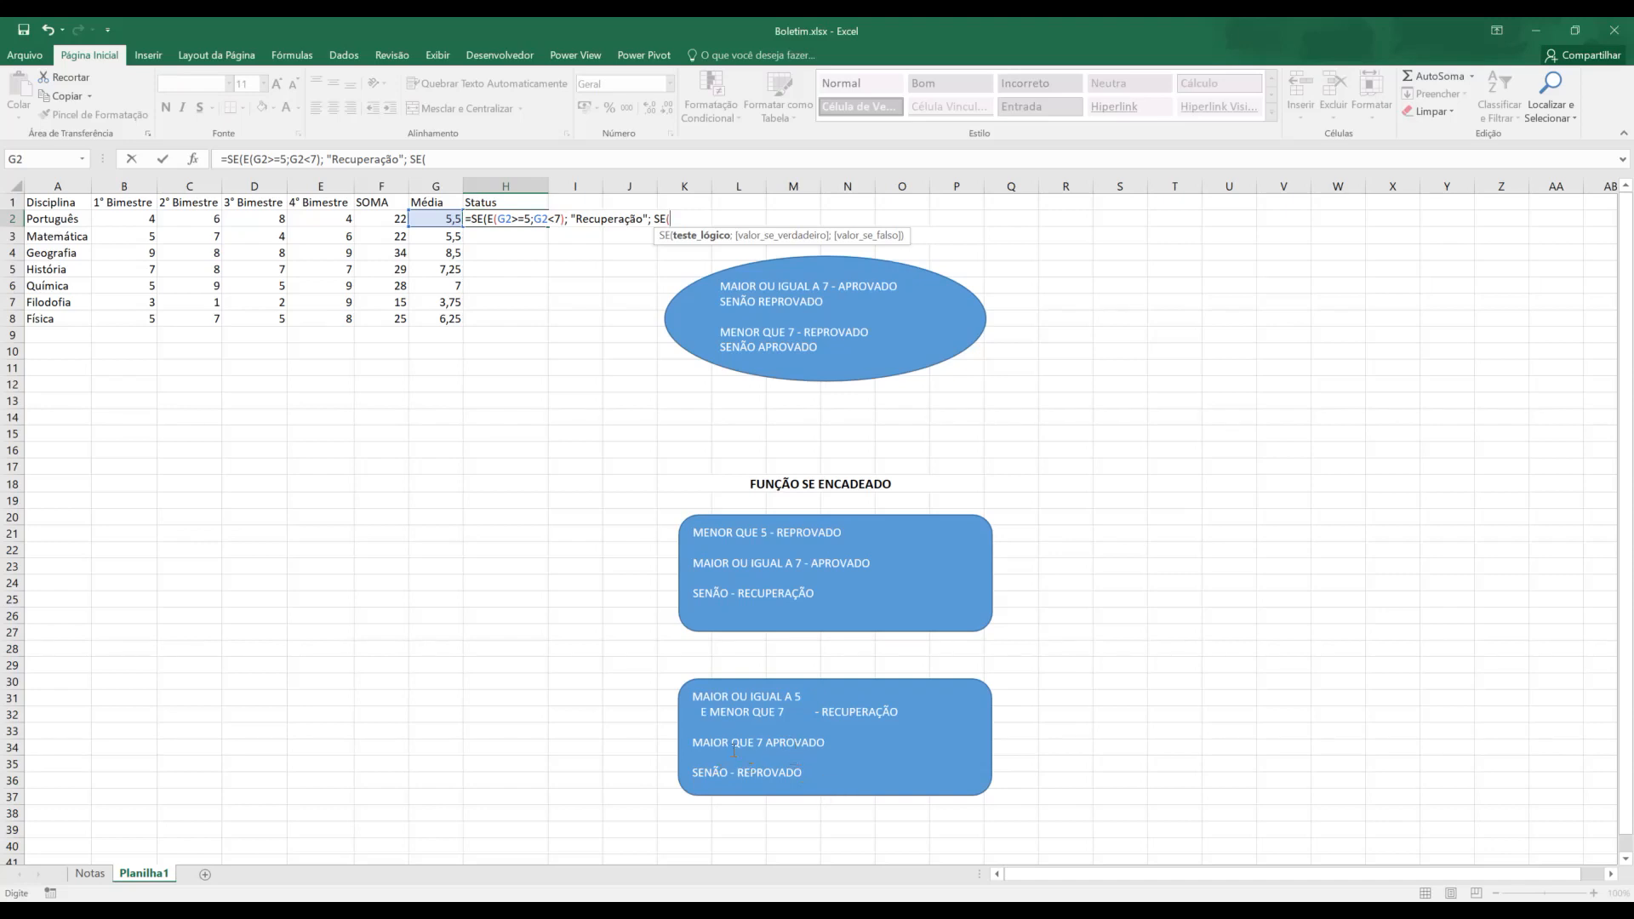
click(417, 219)
text(>=7; "Aprovado";)
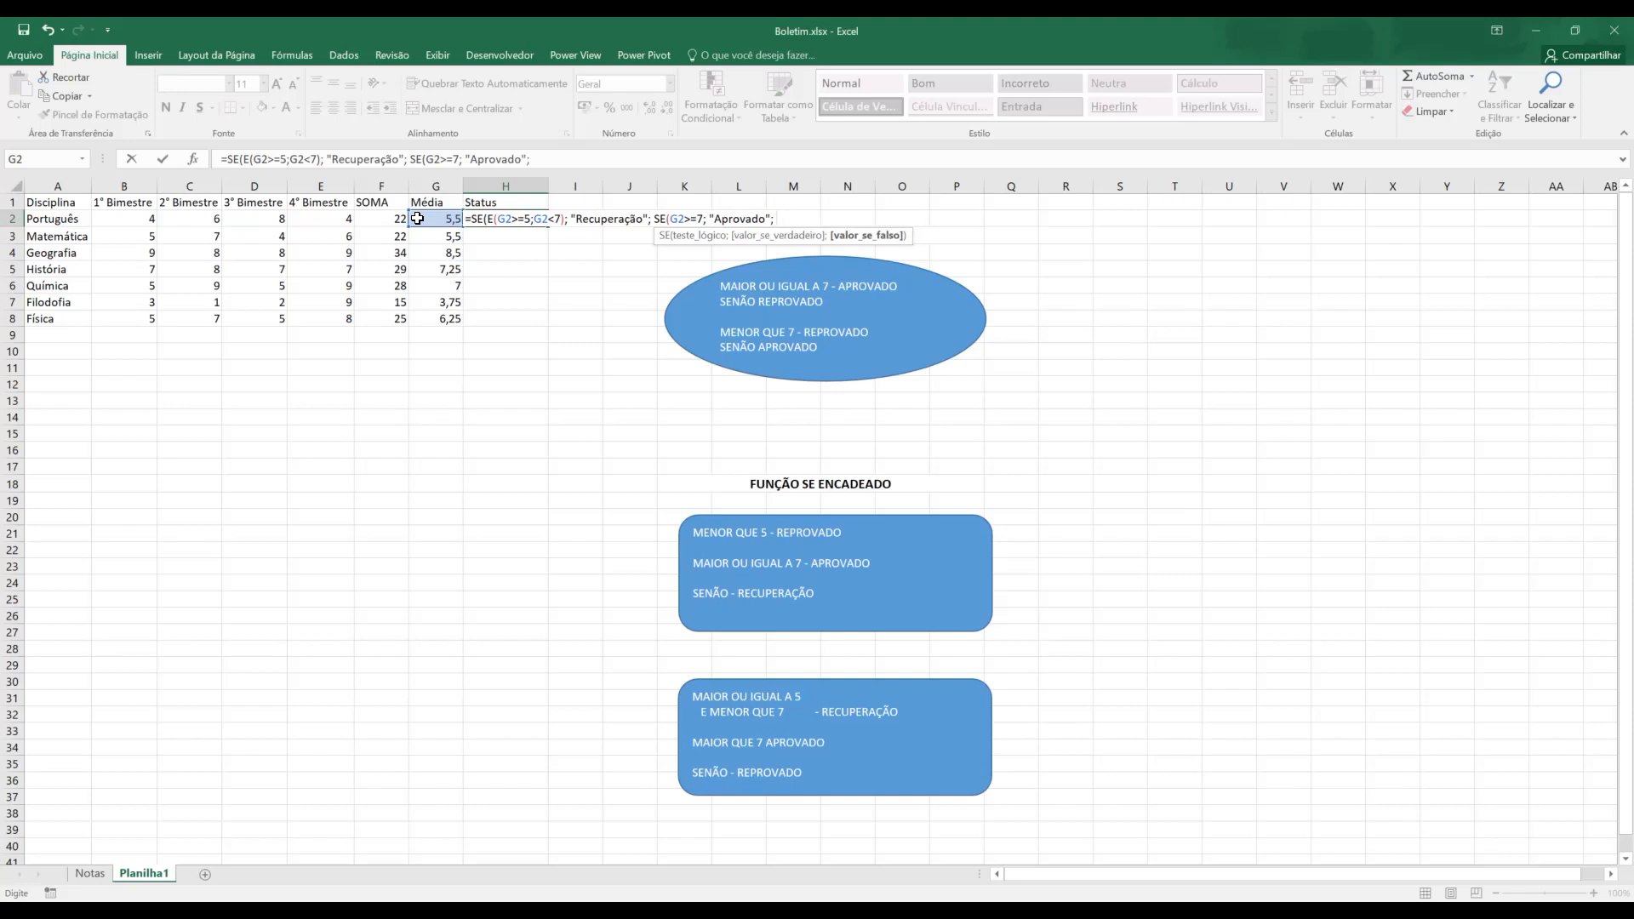
text( "Reprovado)
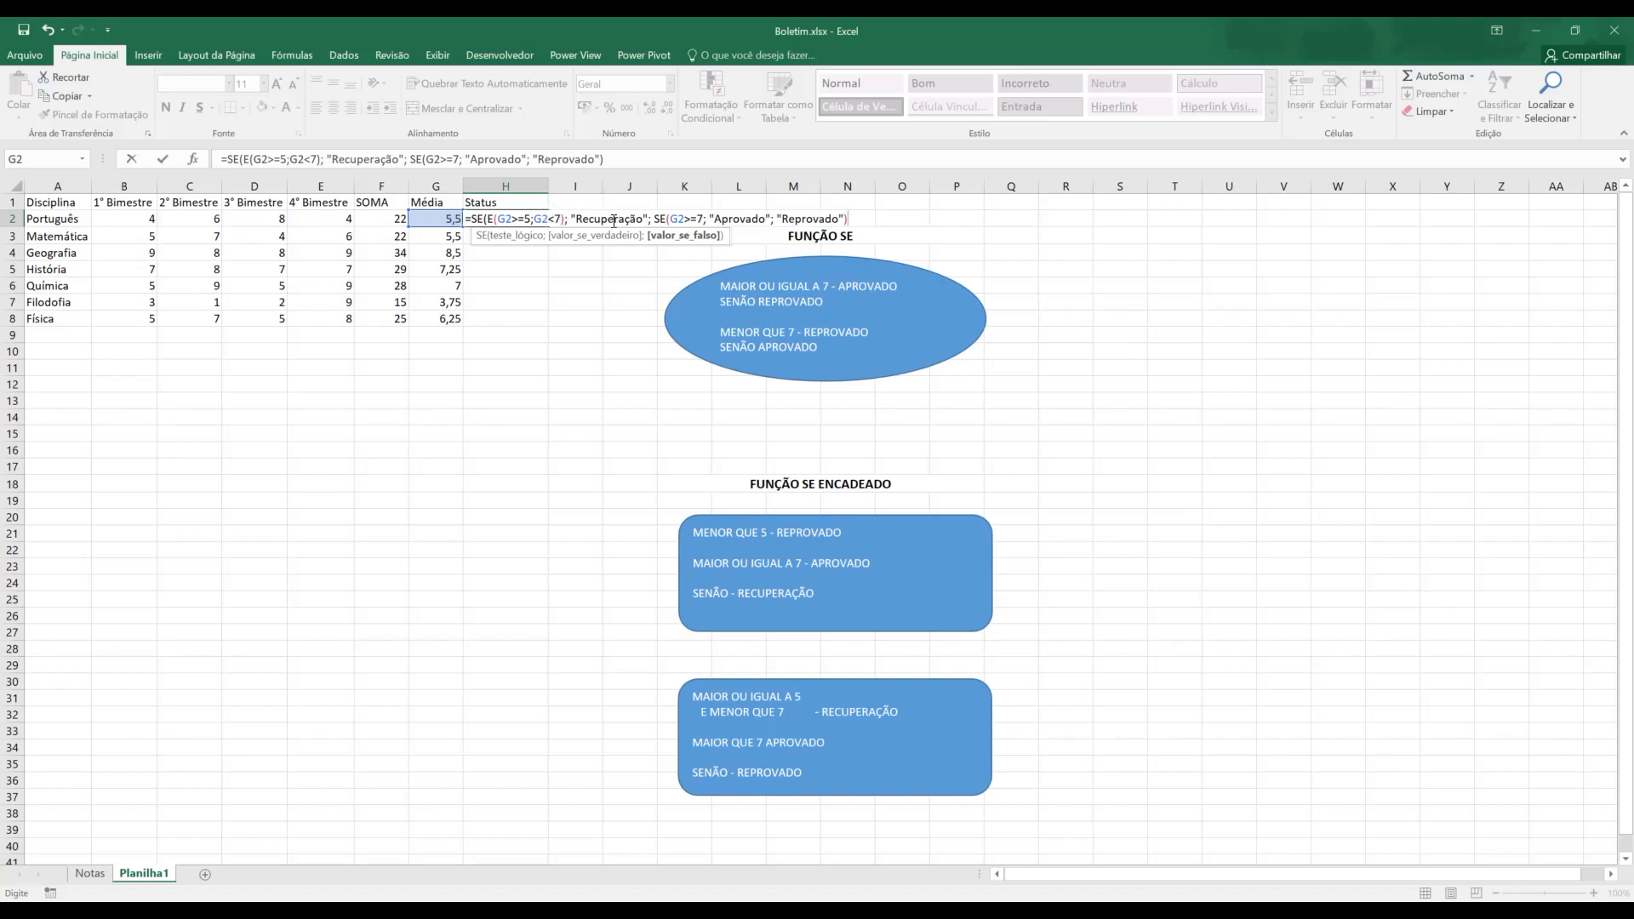
drag(654, 219, 900, 217)
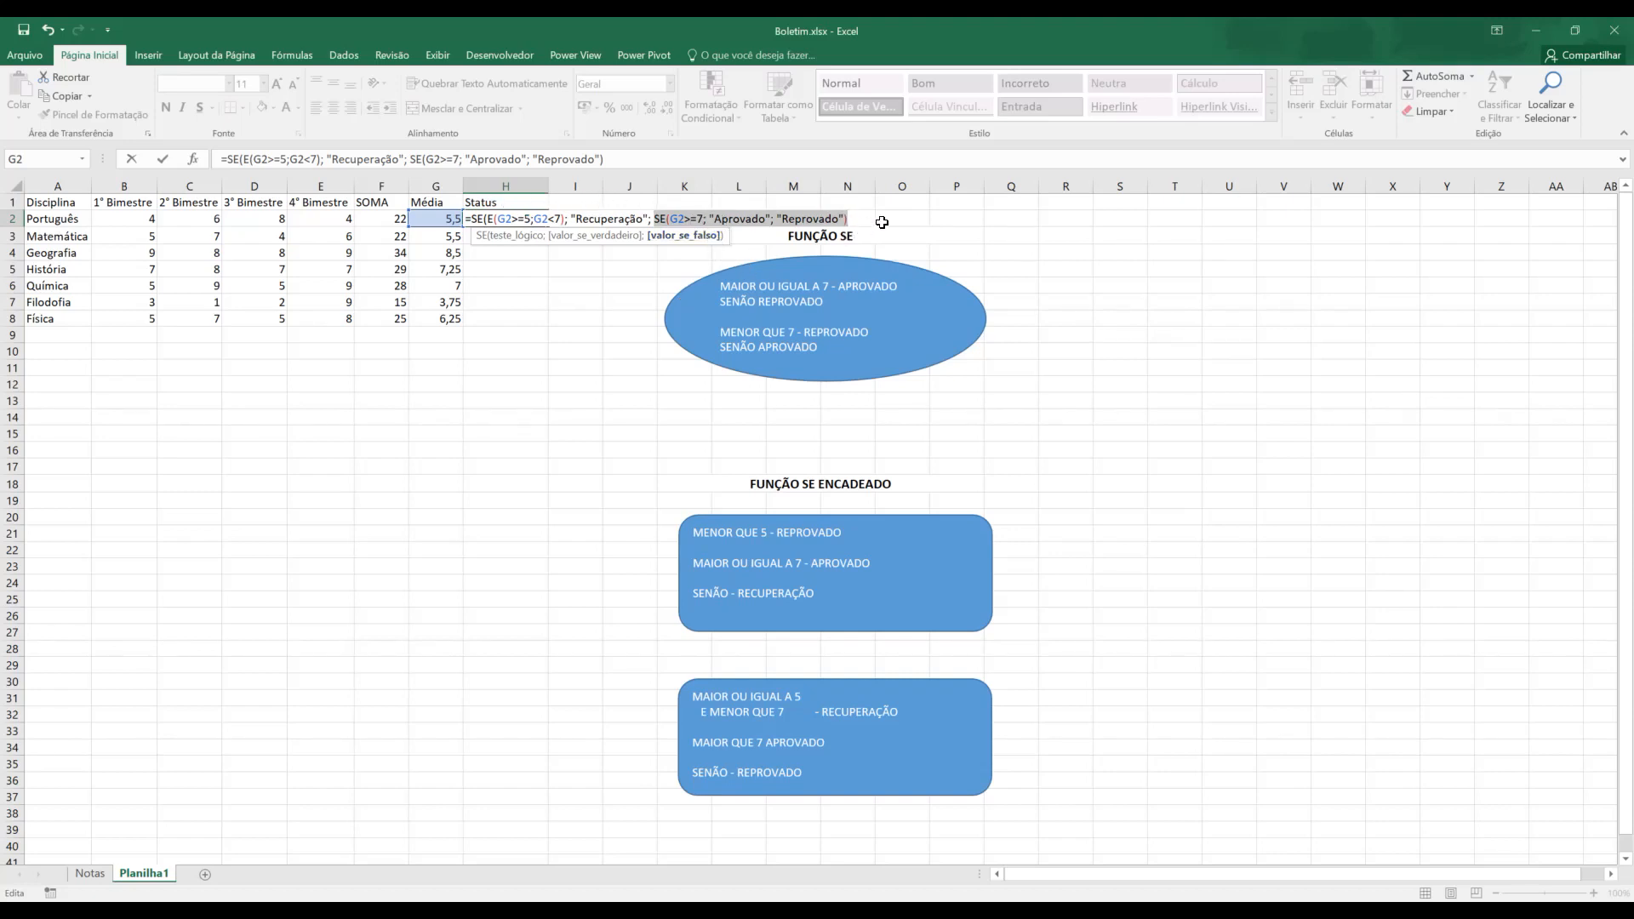
key(Right)
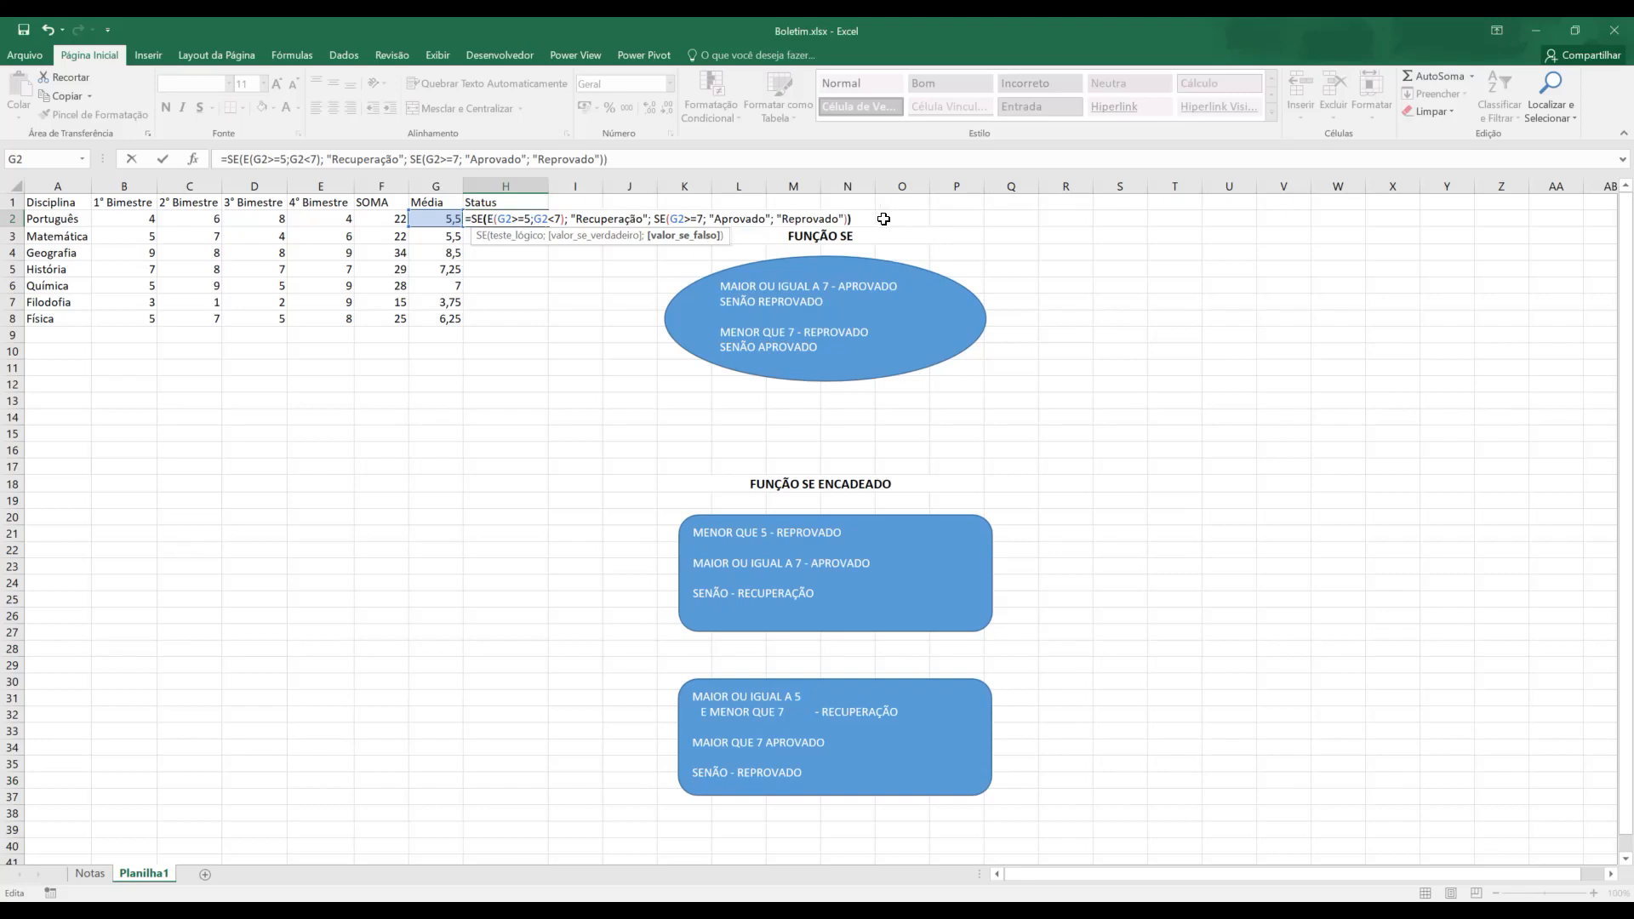
key(Return)
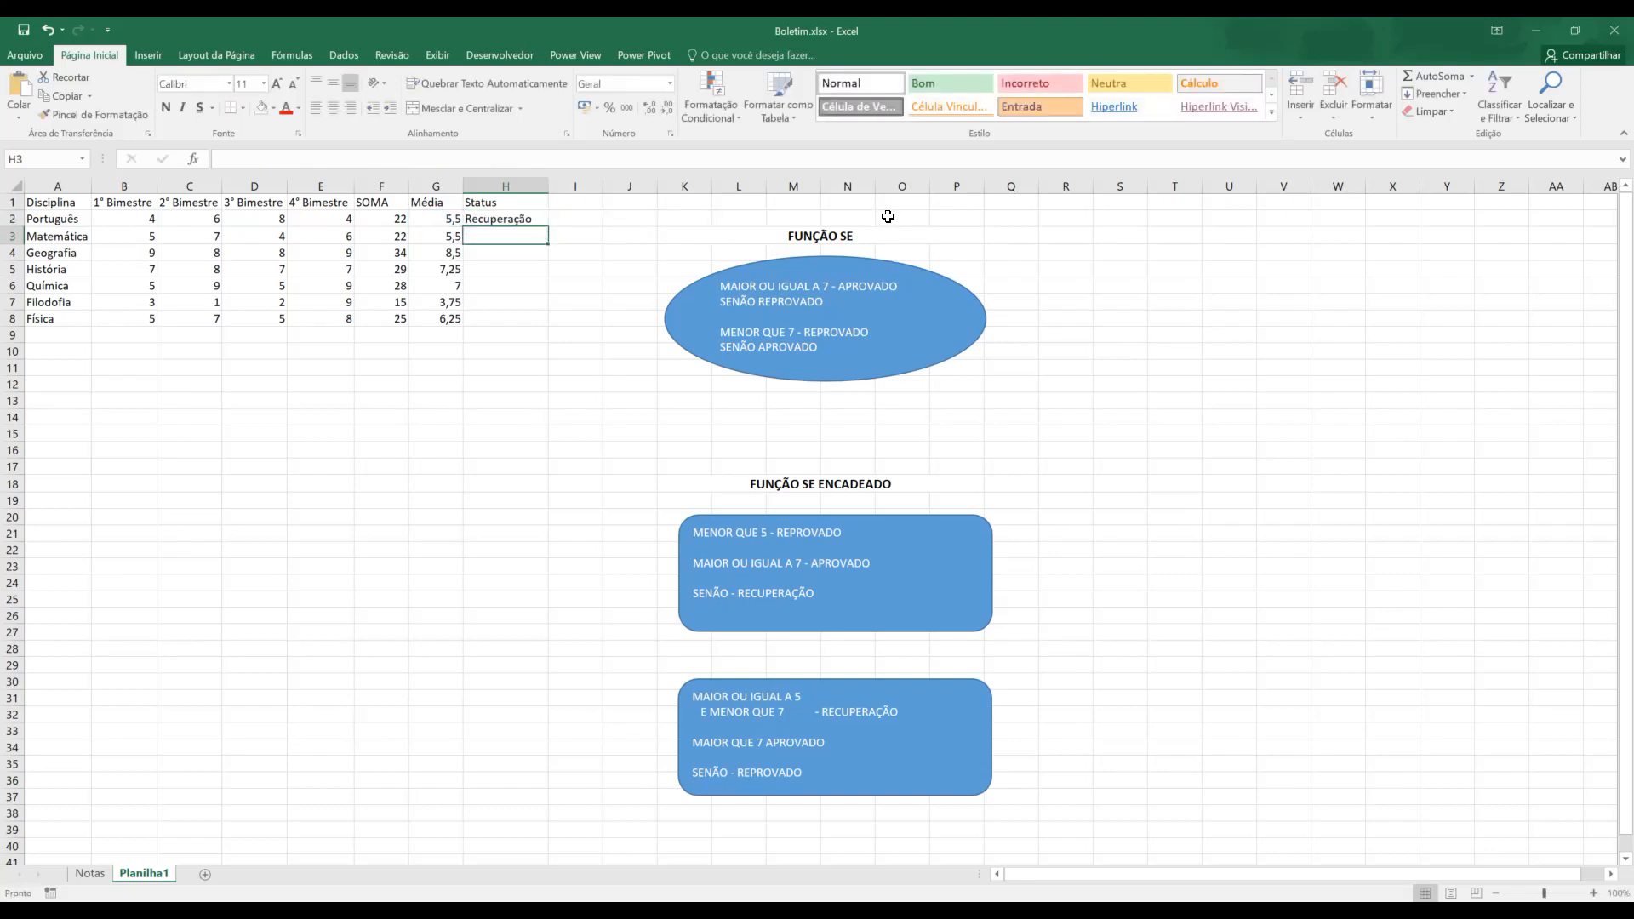
Fill the SE formula with the E test from H2 down through H8.
click(510, 221)
drag(546, 226, 547, 323)
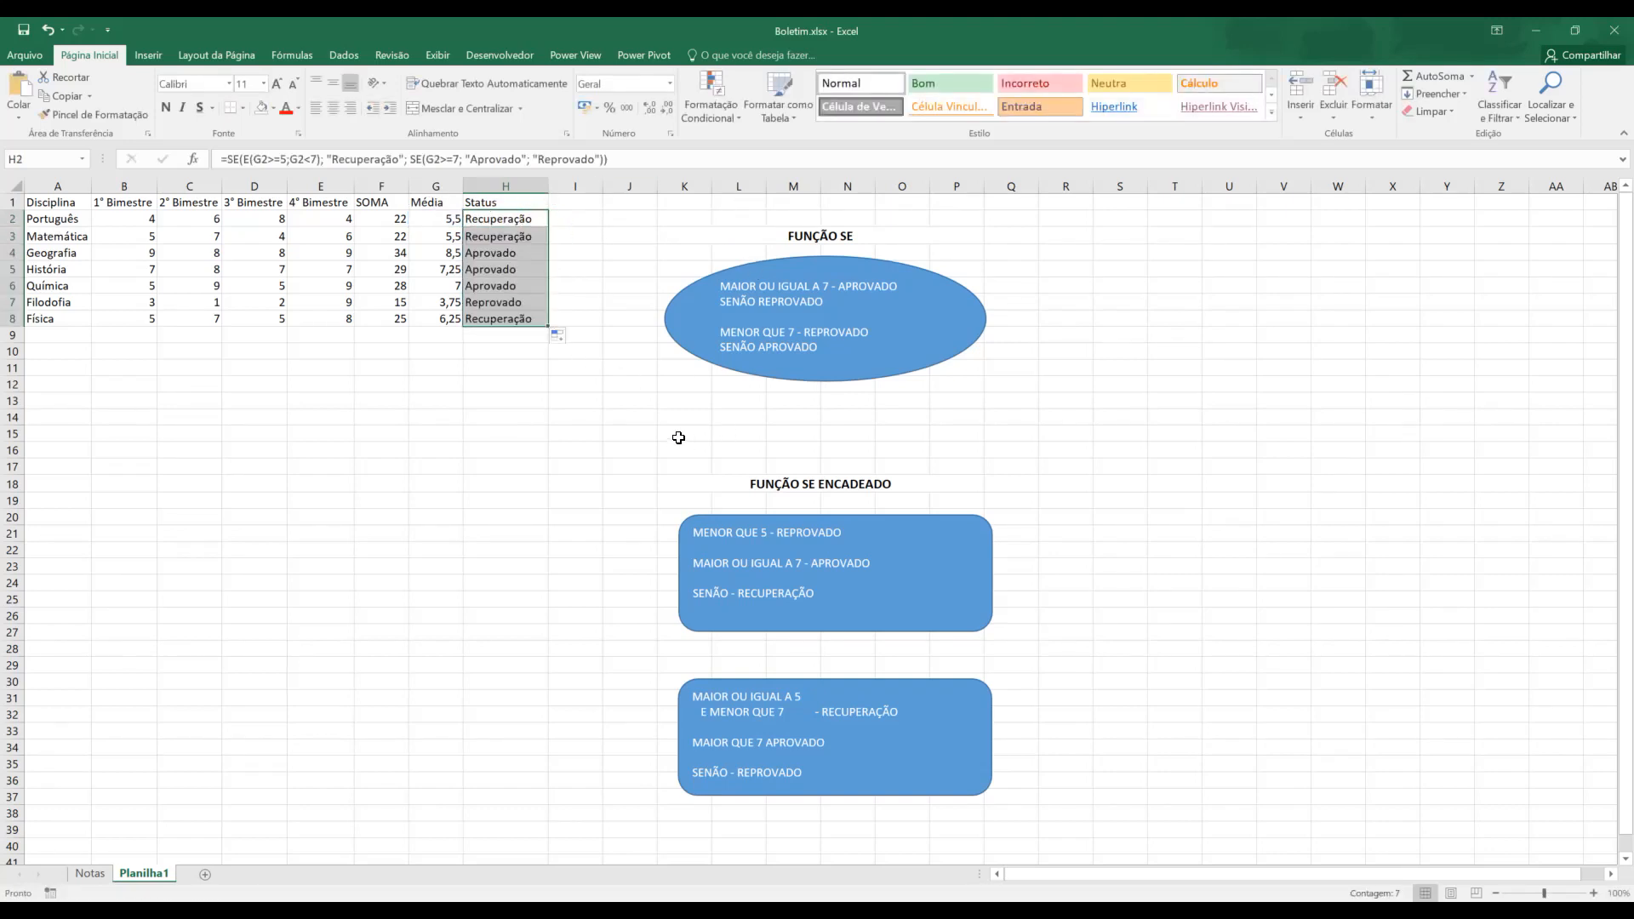